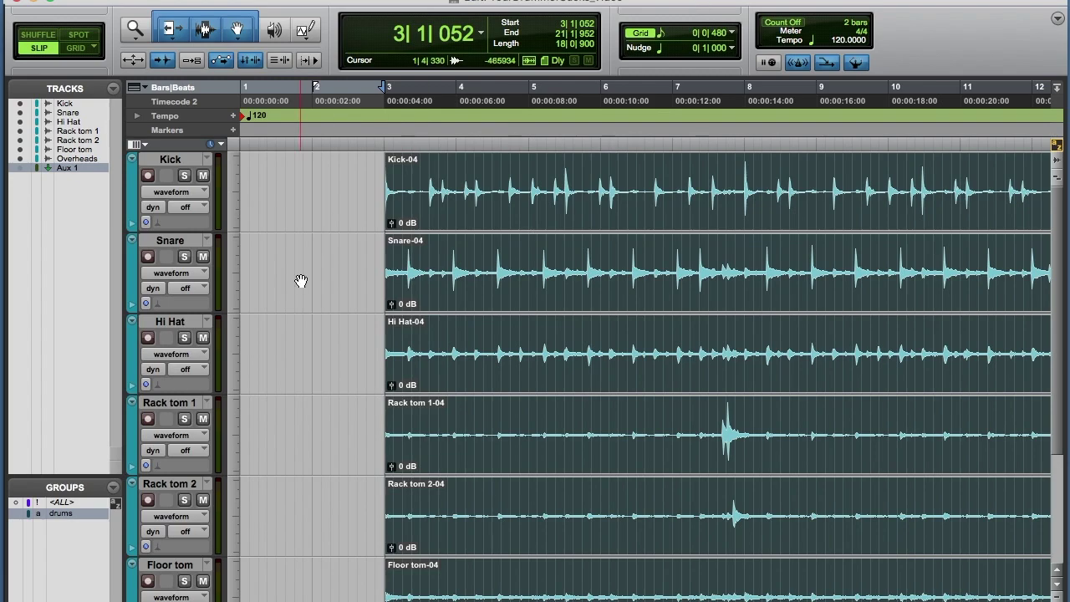
Step: Play back the drum tracks from bar 3, and again from the start of bar 2
key(space)
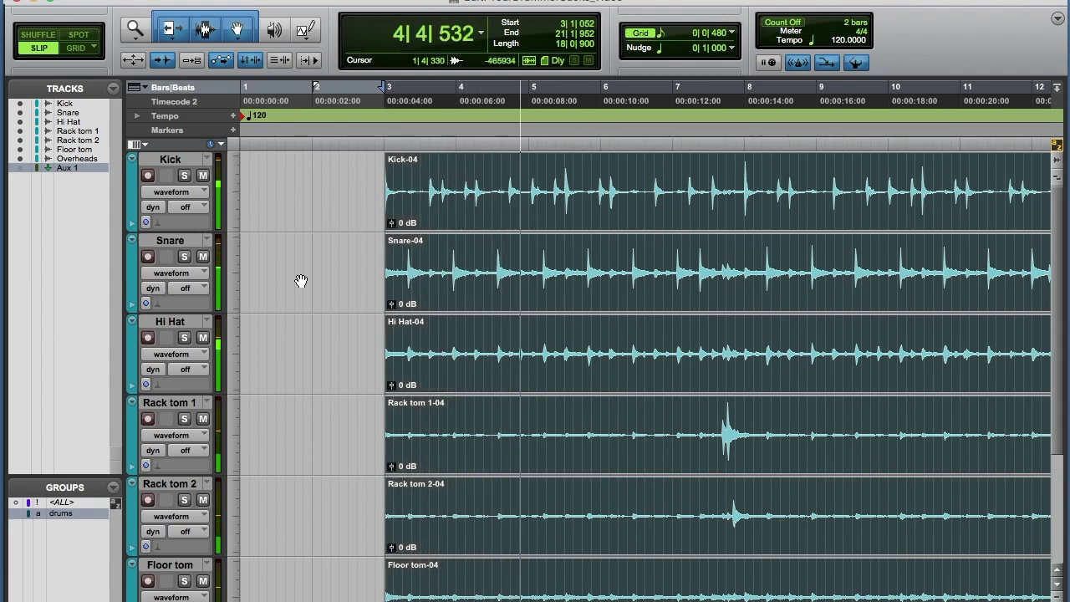
key(space)
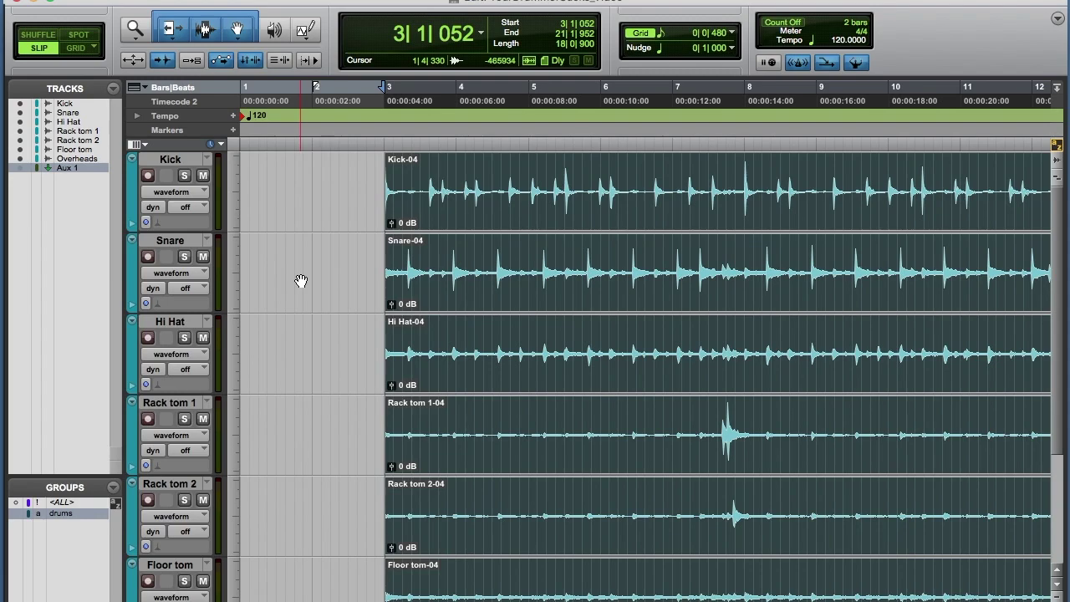
click(313, 168)
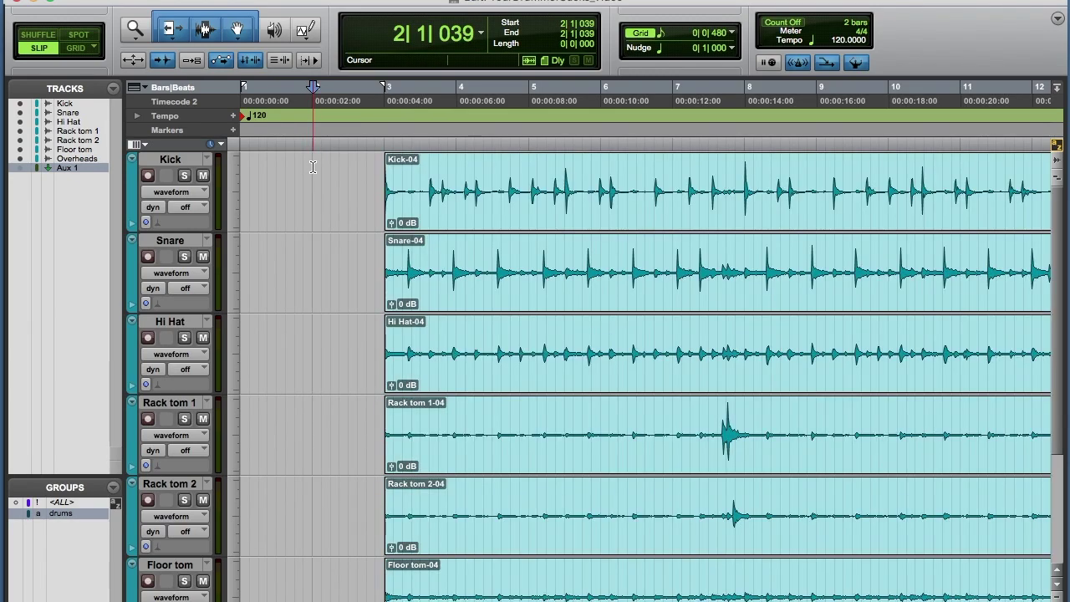
key(space)
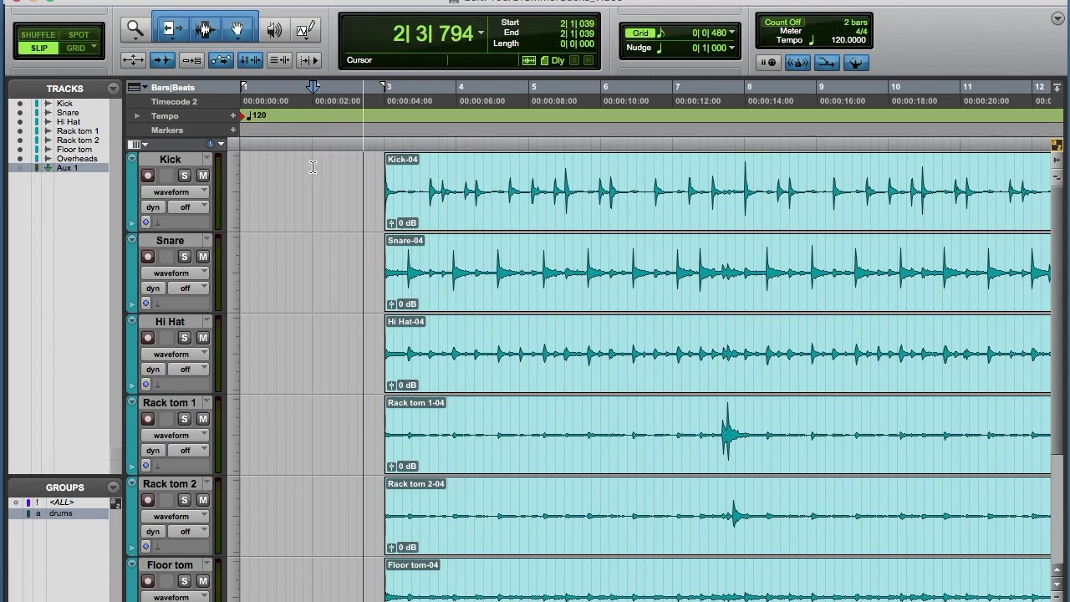
key(space)
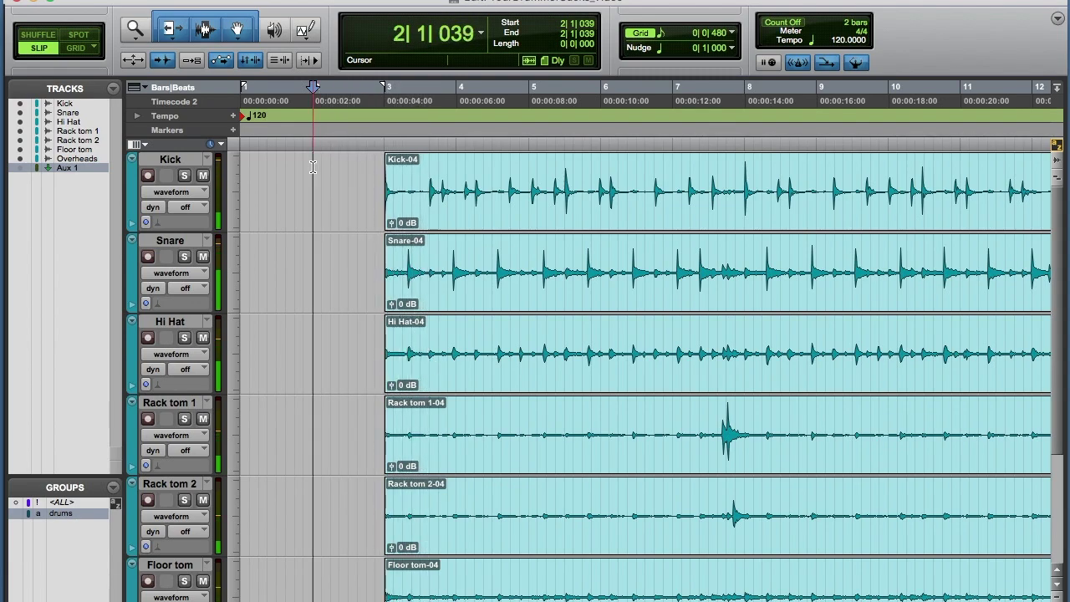
Step: Create a click track in the session
click(238, 0)
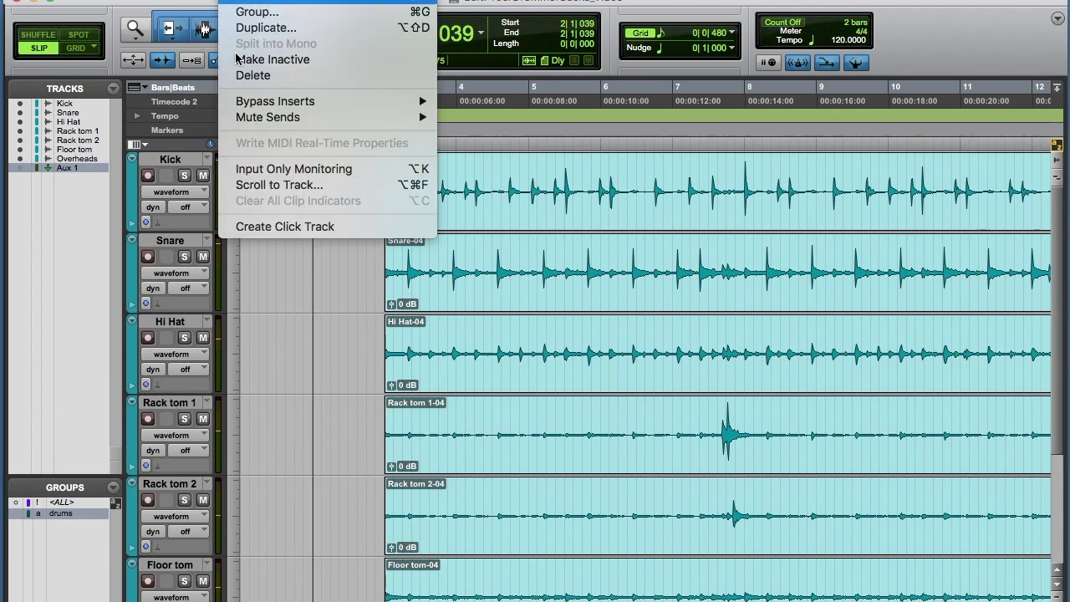
click(251, 227)
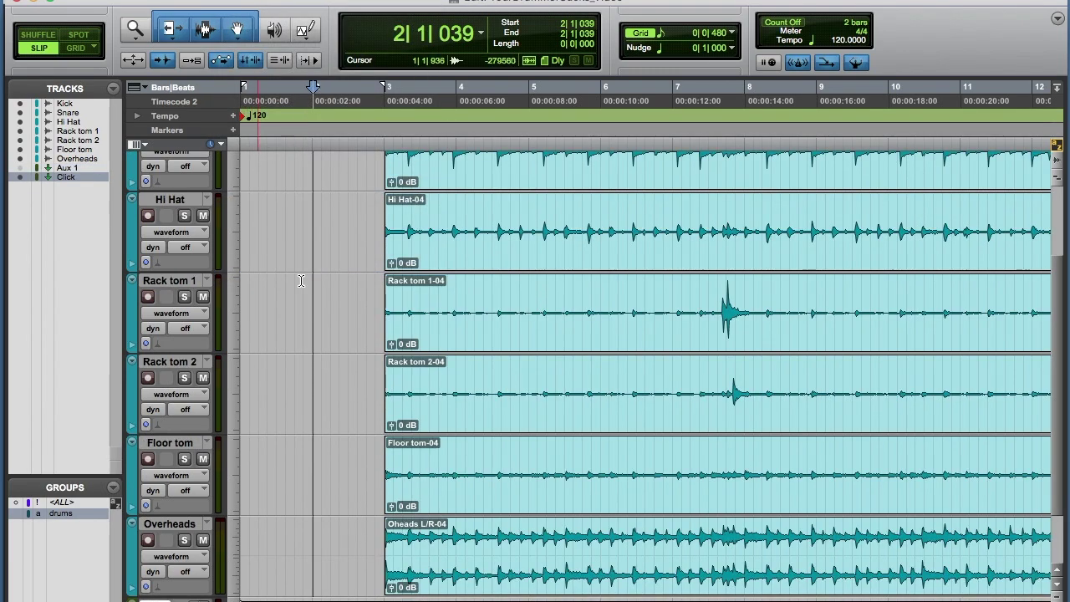
scroll(314, 304, up, 5)
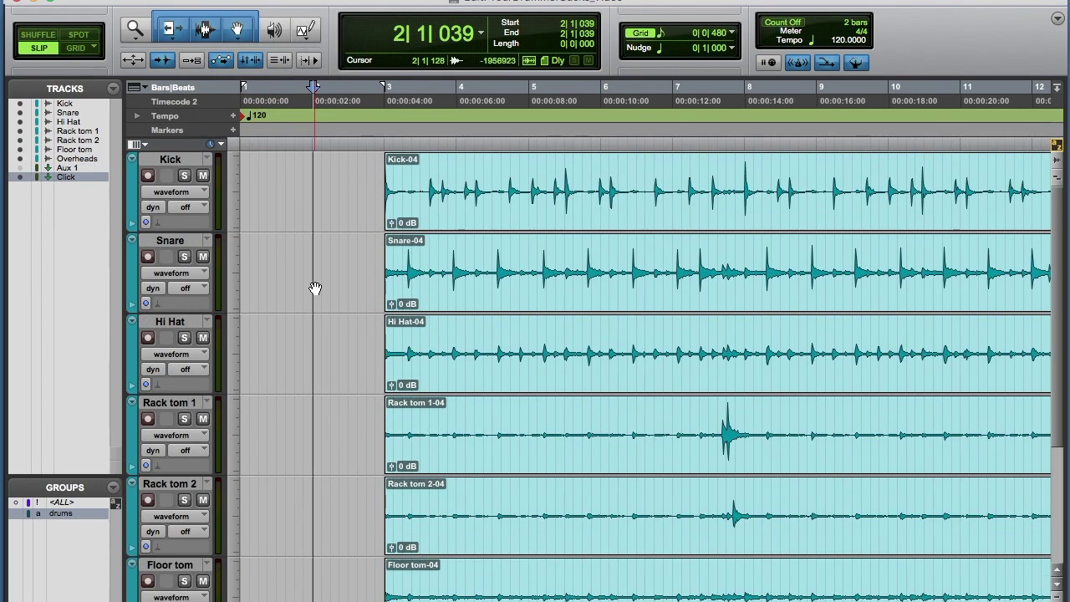
Step: Play the drums against the click from bar 2 and check the new Click track below Overheads
key(space)
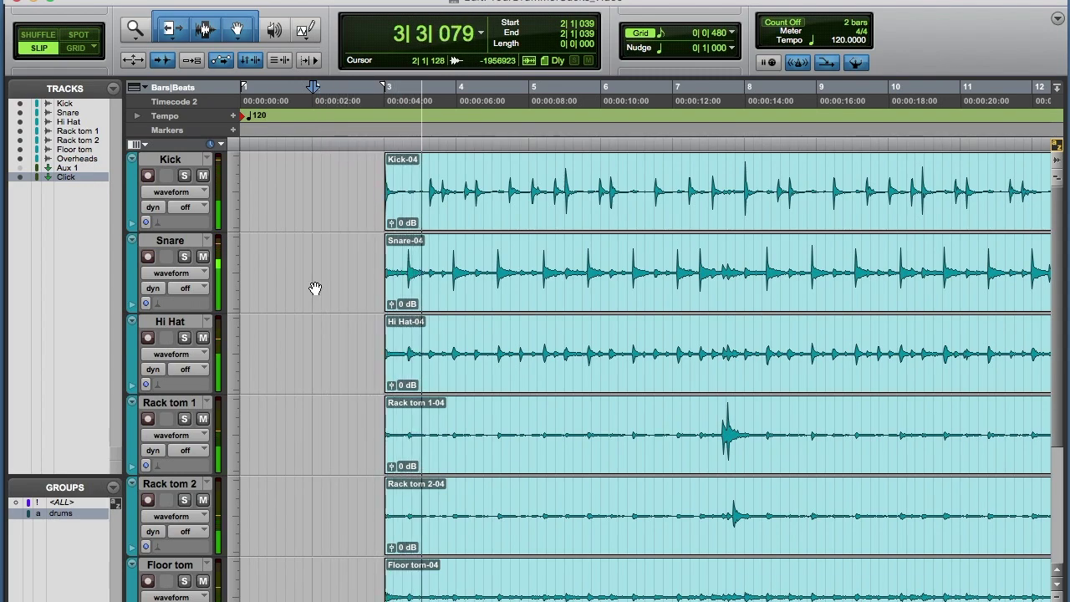
key(space)
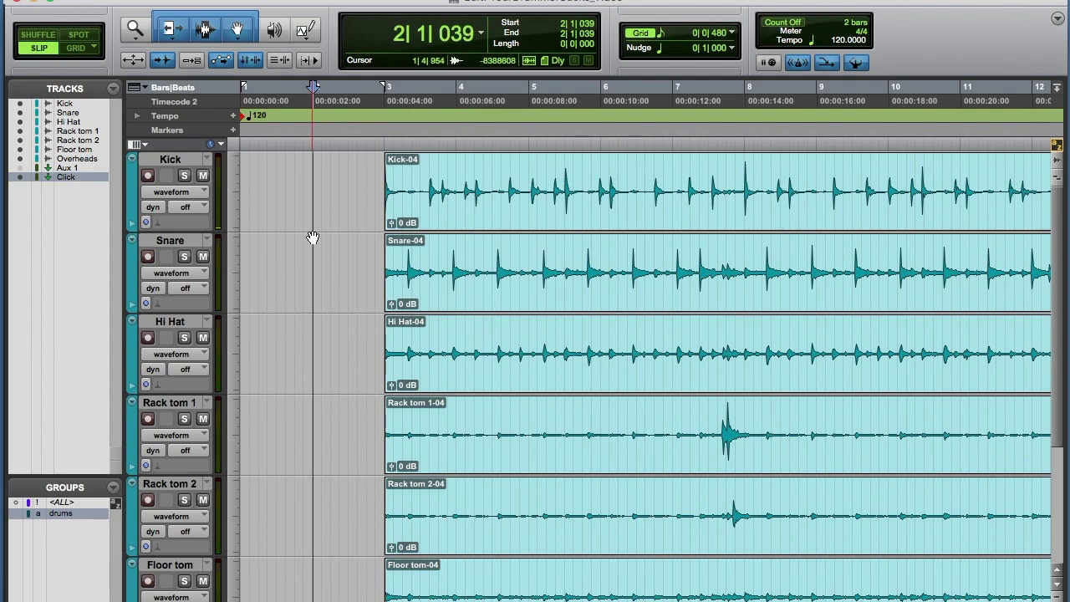
scroll(312, 239, down, 5)
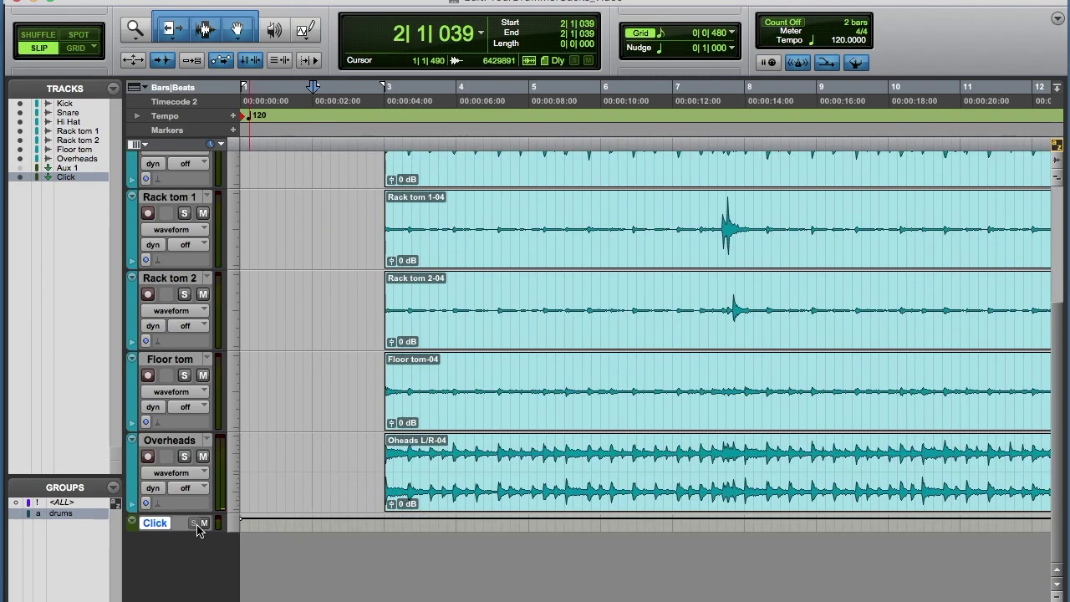
scroll(334, 293, up, 5)
Step: Play the drums against the click from about 17|3|081 to compare their timing late in the recording
scroll(480, 251, right, 10)
click(480, 148)
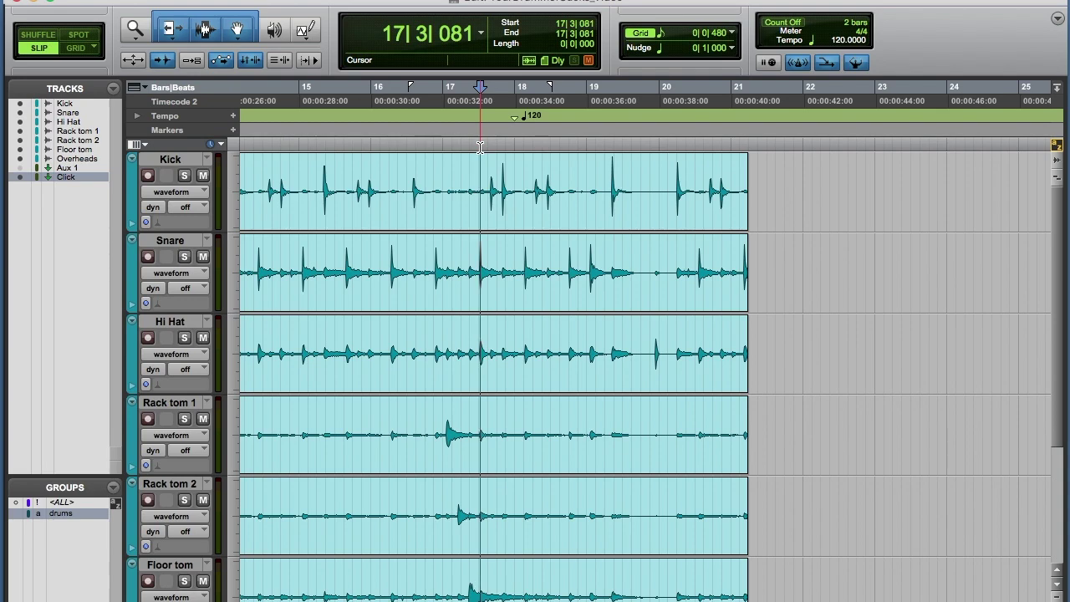
key(space)
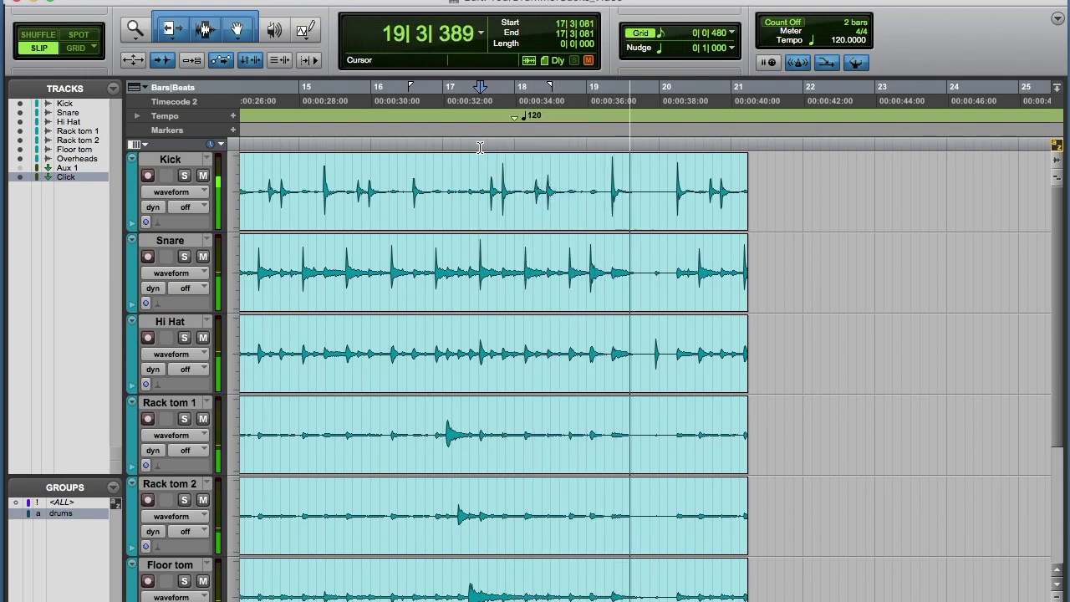
key(space)
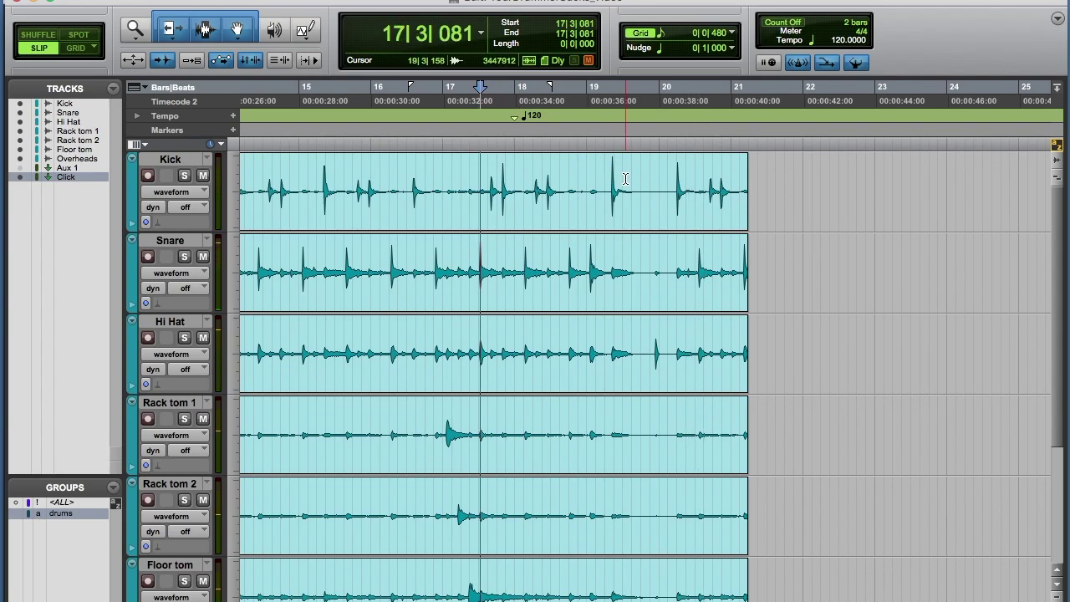
Step: Play the drums against the click from just before bar 3, at about 2|4|814
scroll(536, 168, left, 10)
scroll(550, 176, left, 7)
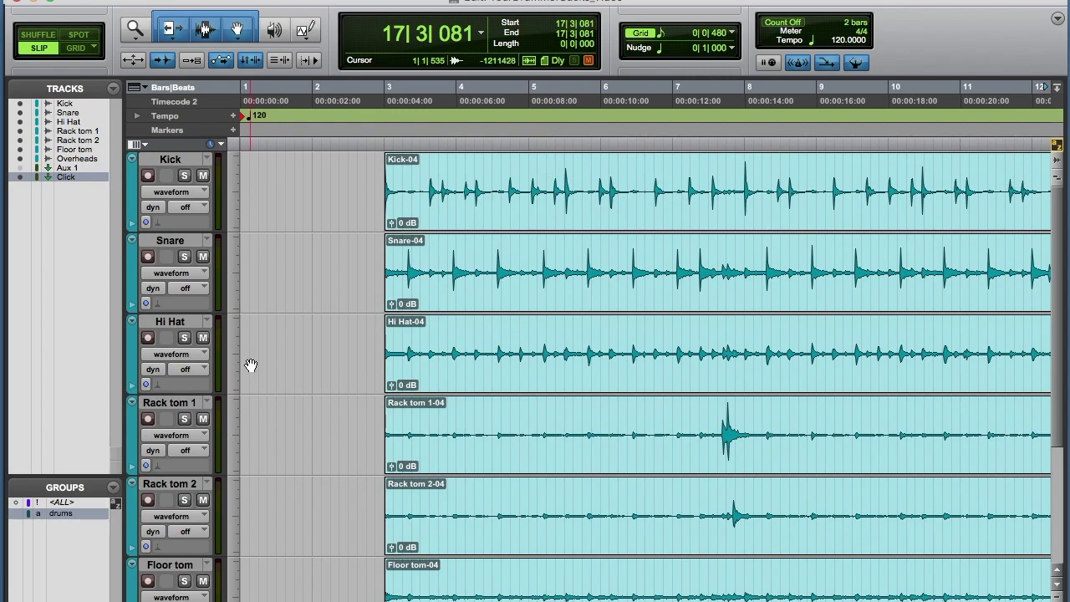
click(74, 517)
click(75, 517)
click(663, 36)
click(670, 37)
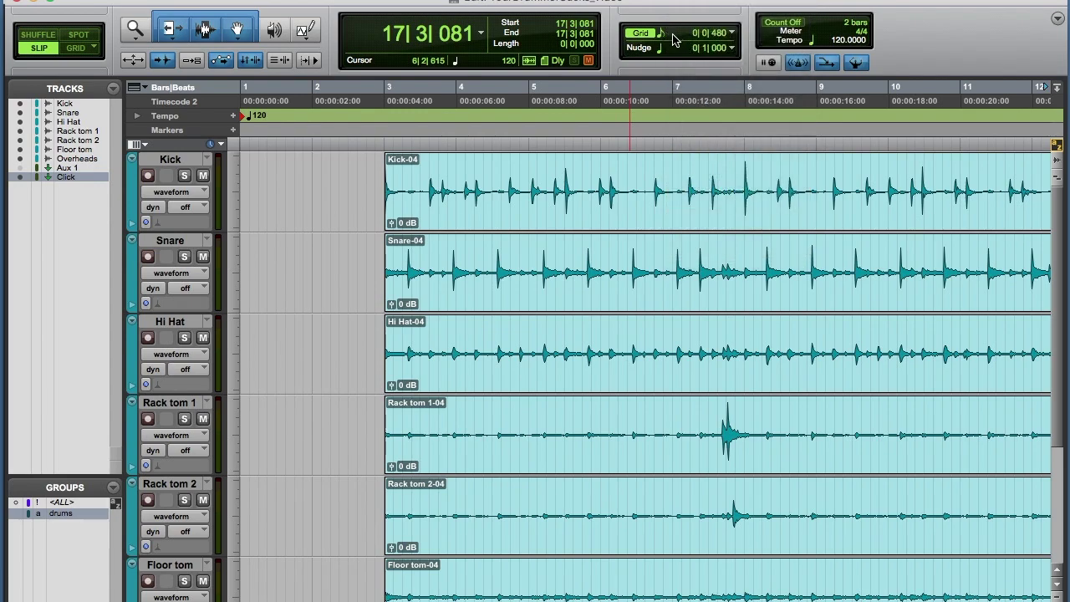
click(383, 157)
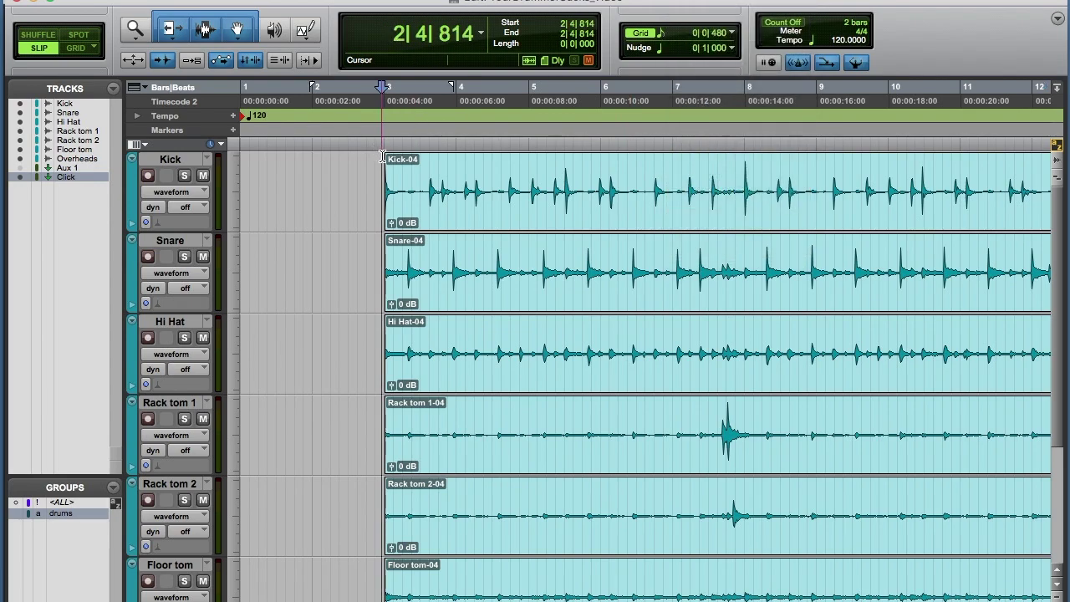
key(space)
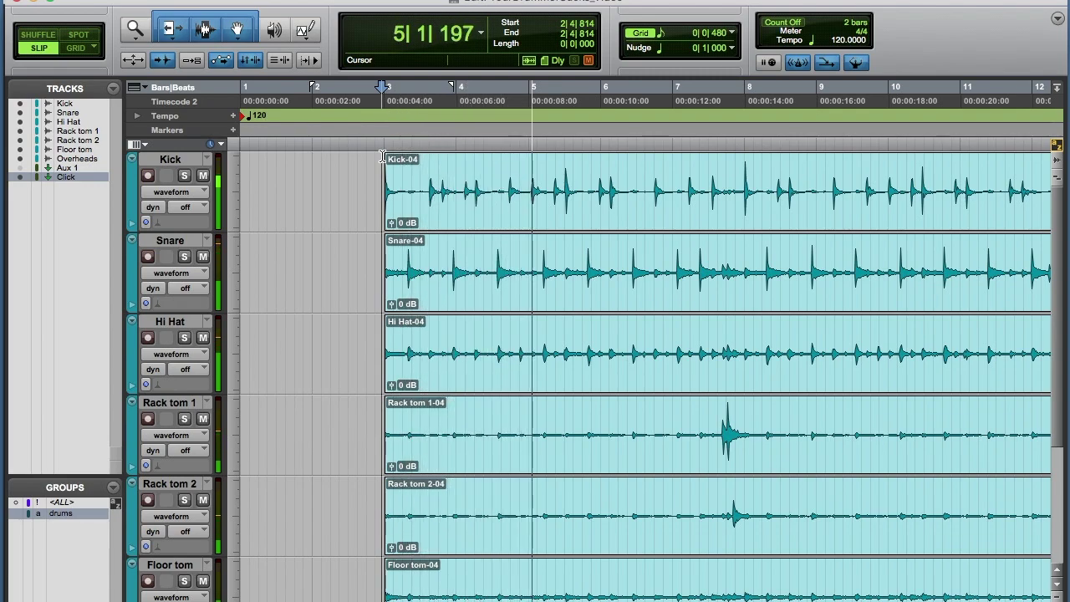
key(space)
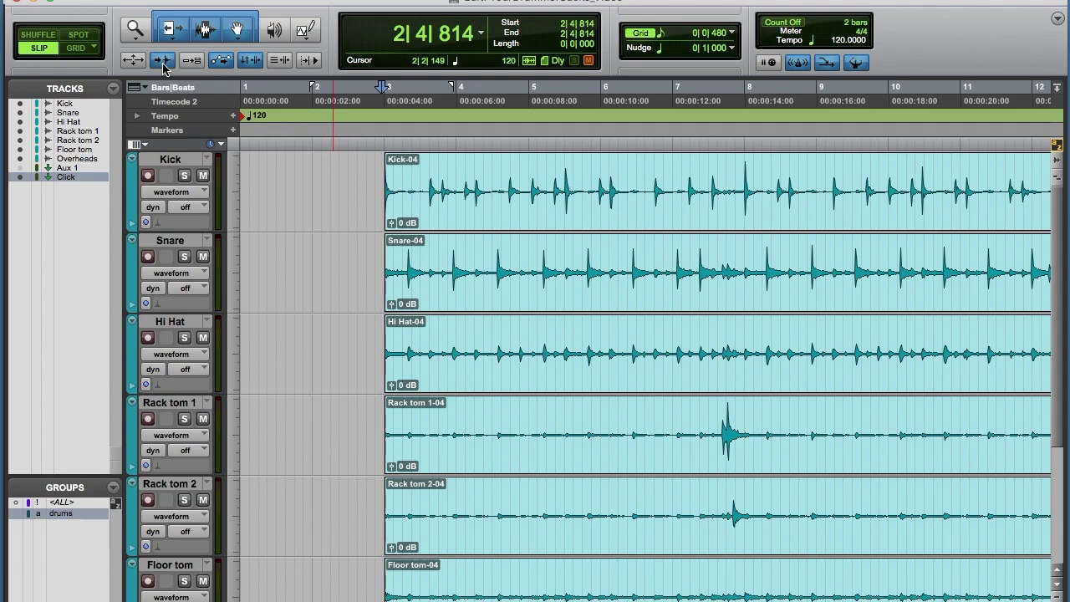
Step: Step the edit cursor transient by transient through the opening of the drum clips, starting from the empty space in bar 2
key(super+bracketright)
click(465, 227)
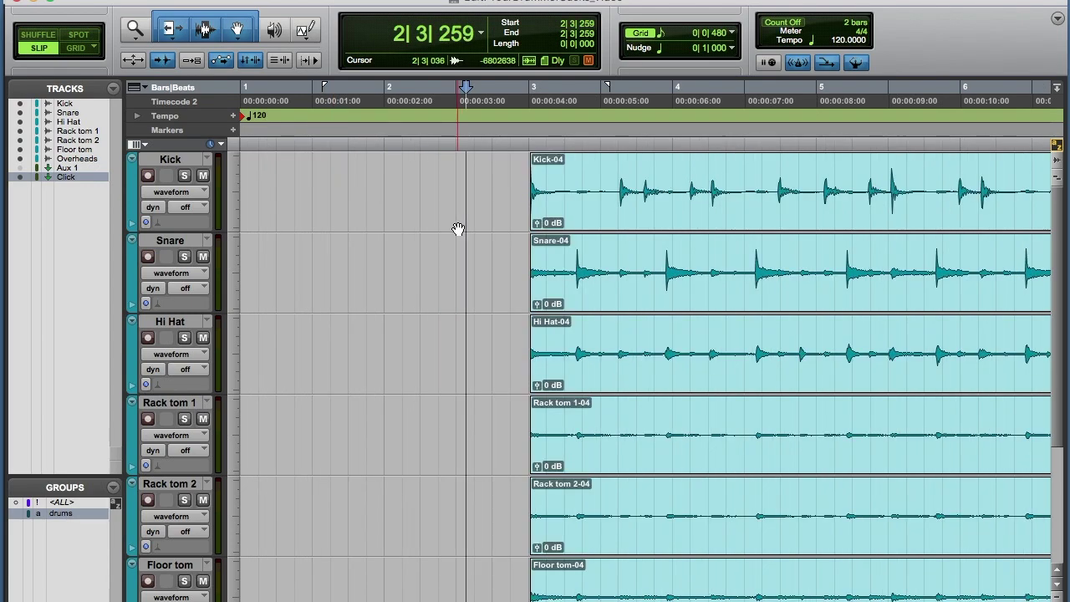
key(Tab)
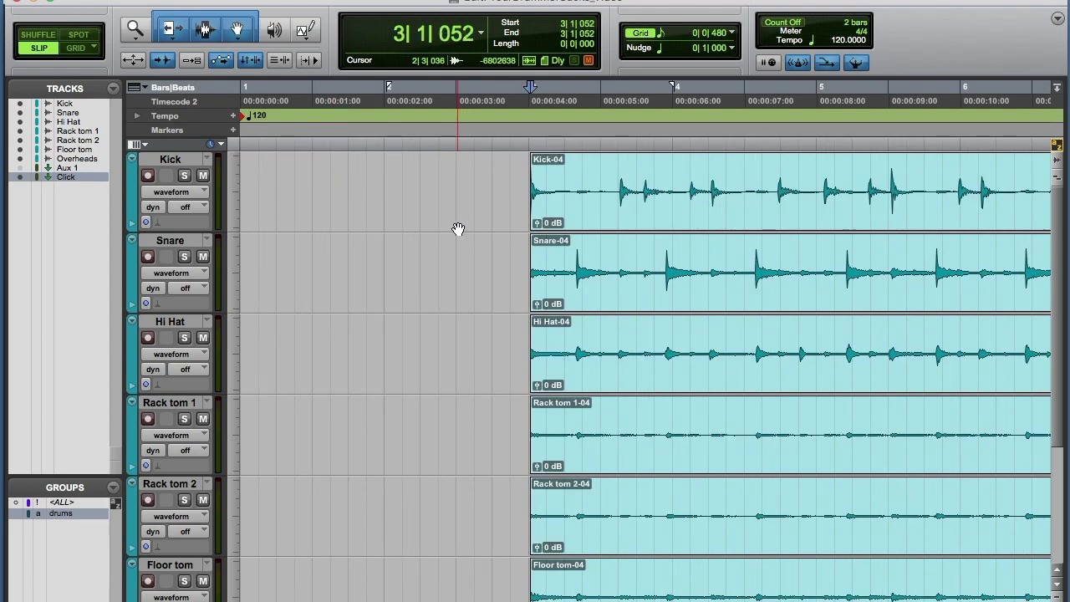
key(Tab)
key(Tab)
key(Tab)
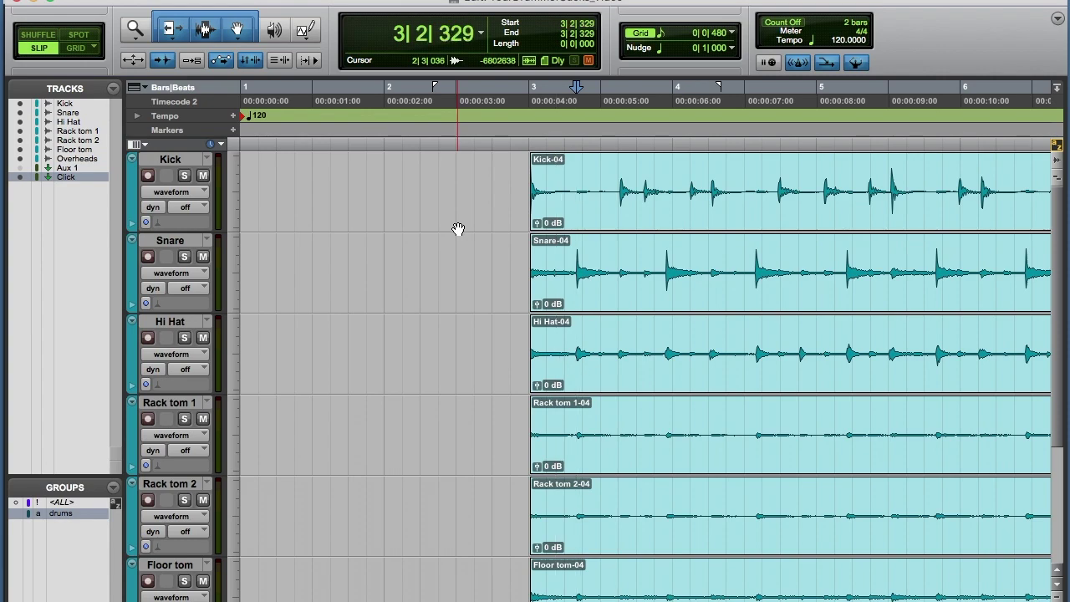
key(Tab)
key(Tab)
key(Tab)
key(Tab)
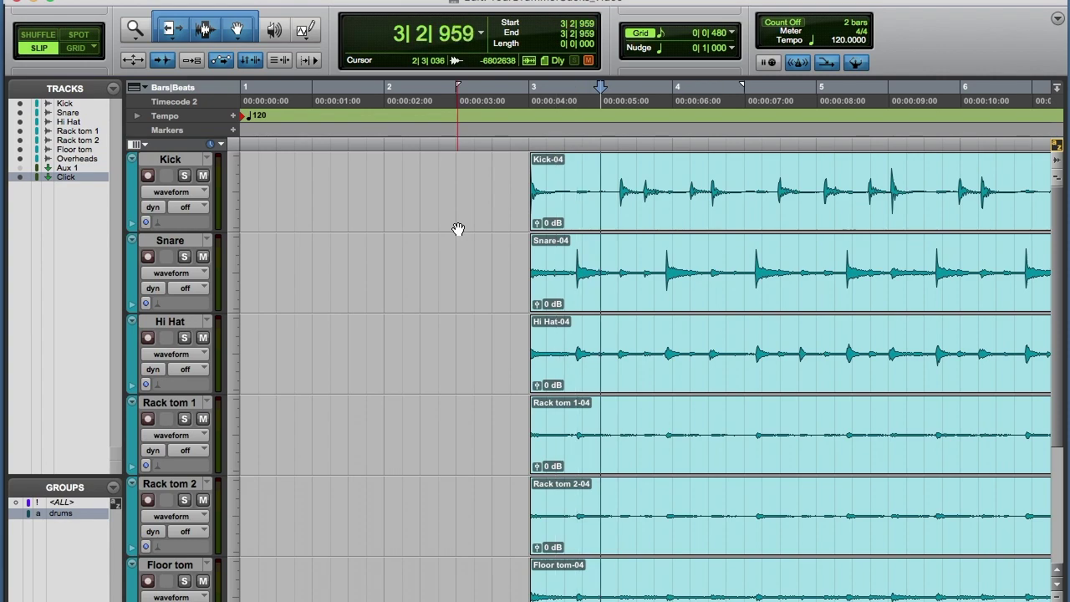
key(Tab)
key(Tab)
key(Tab)
key(Tab)
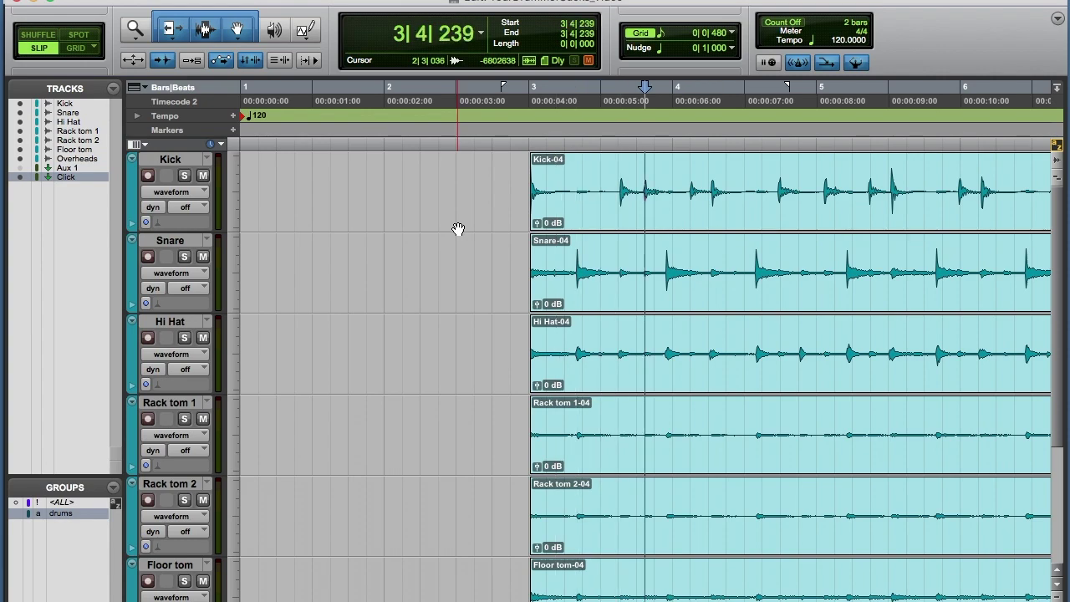
key(Tab)
key(Tab)
key(Tab)
key(Tab)
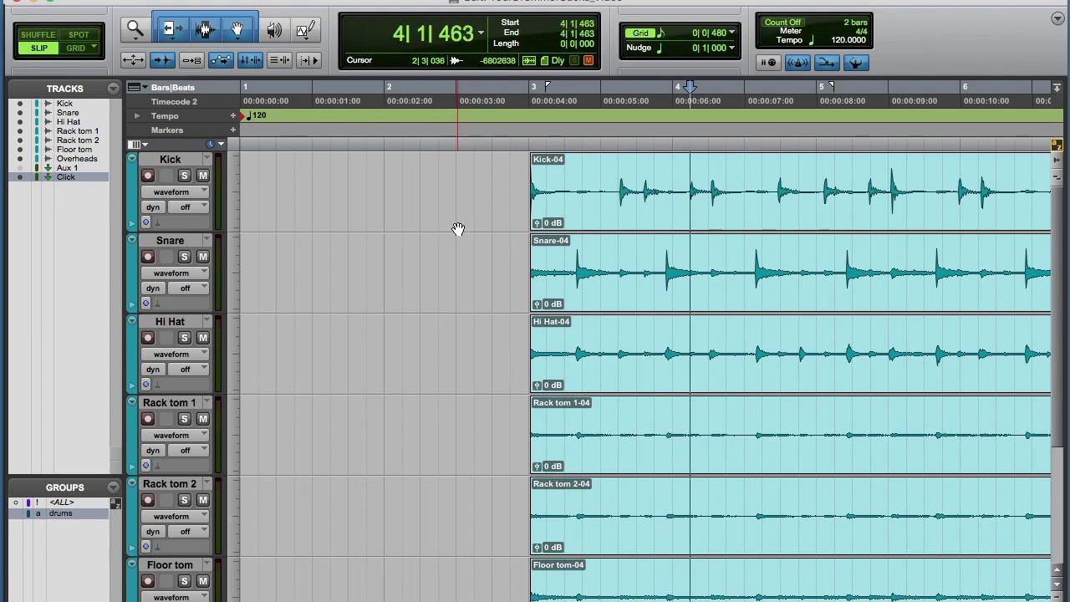
key(Tab)
key(Tab)
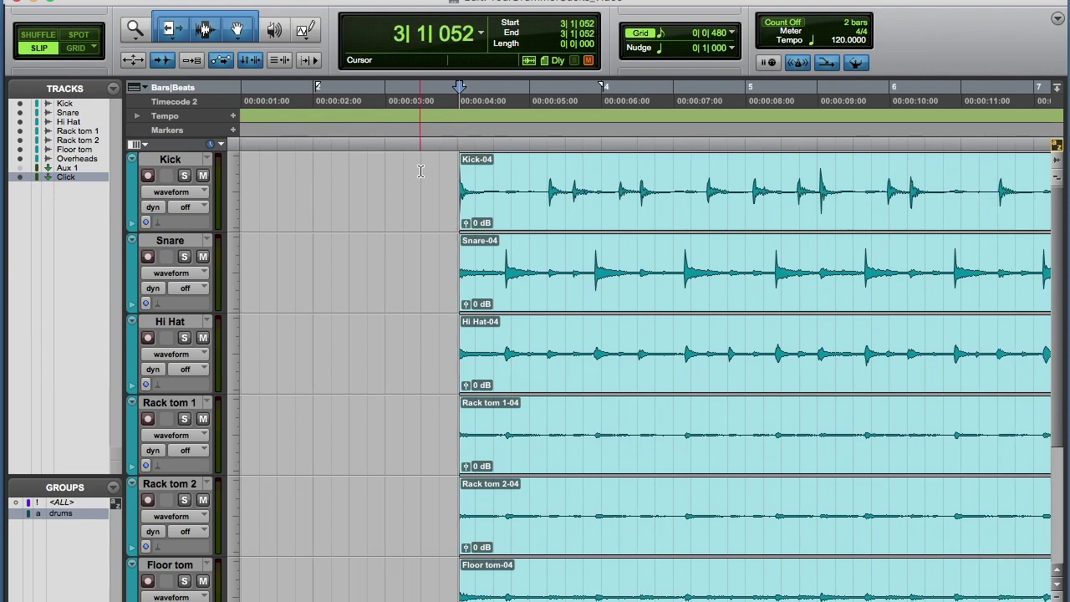
key(Tab)
key(Tab)
key(Tab)
key(Tab)
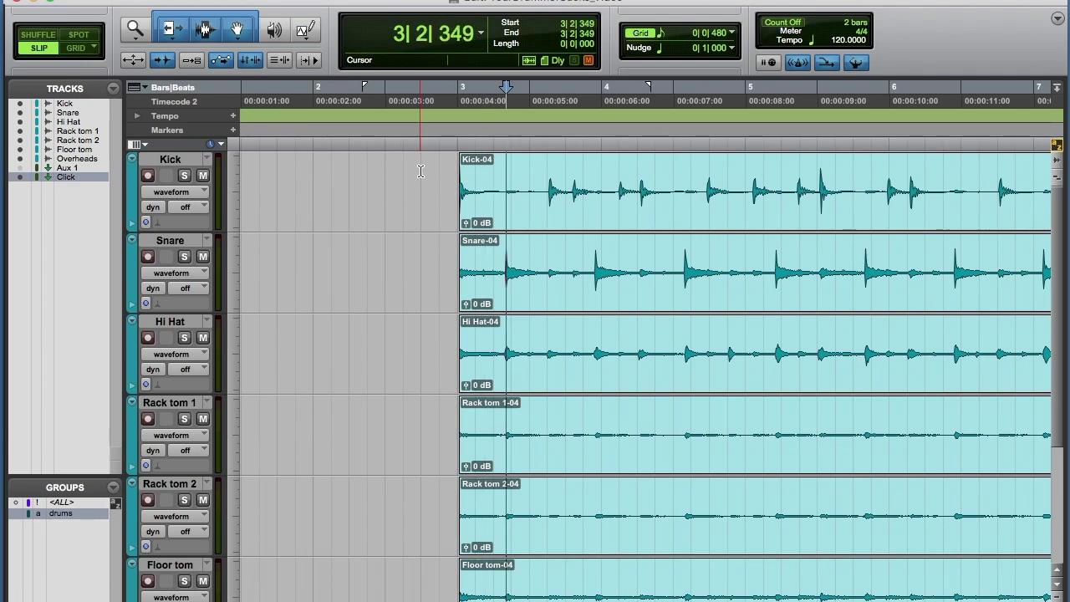
Step: Place the edit cursor on the first drum transient and identify it with a bar/beat marker at 3|1|000 in 4/4
click(420, 171)
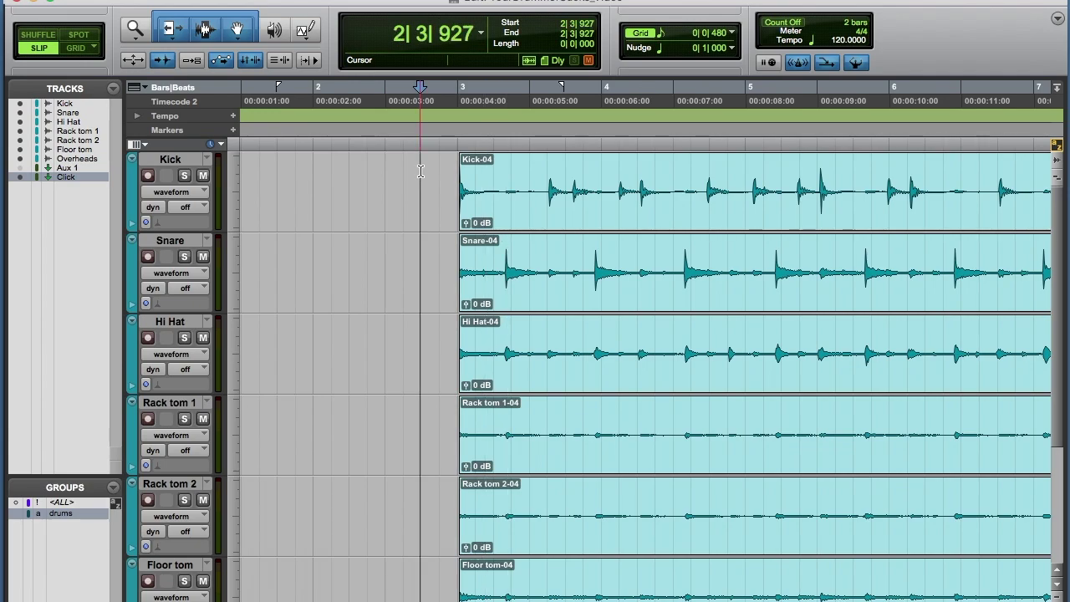
click(446, 179)
click(427, 182)
key(Tab)
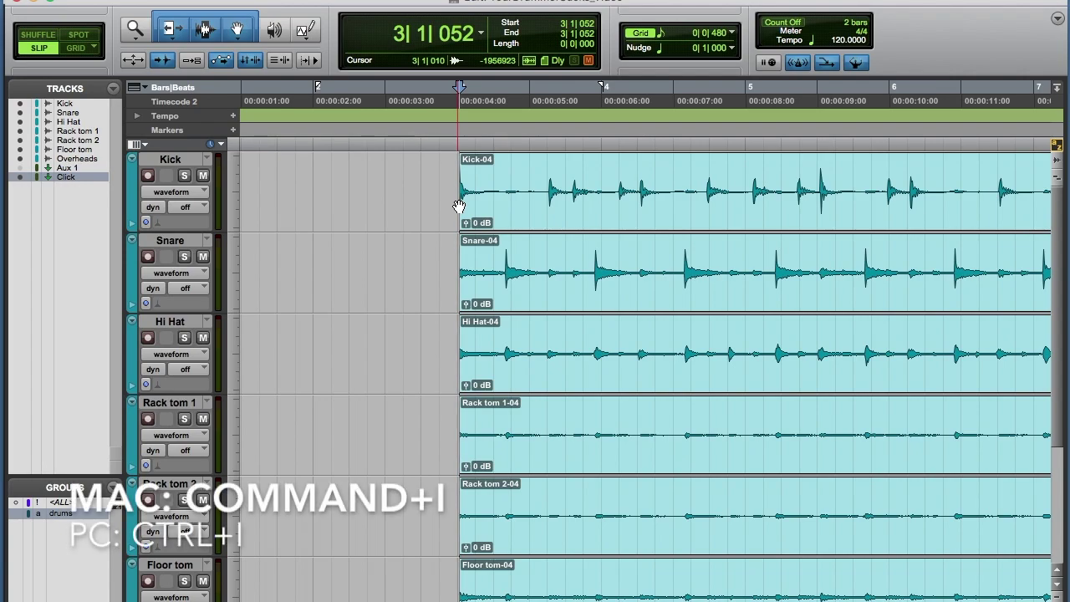
key(super+i)
drag(510, 175, 326, 176)
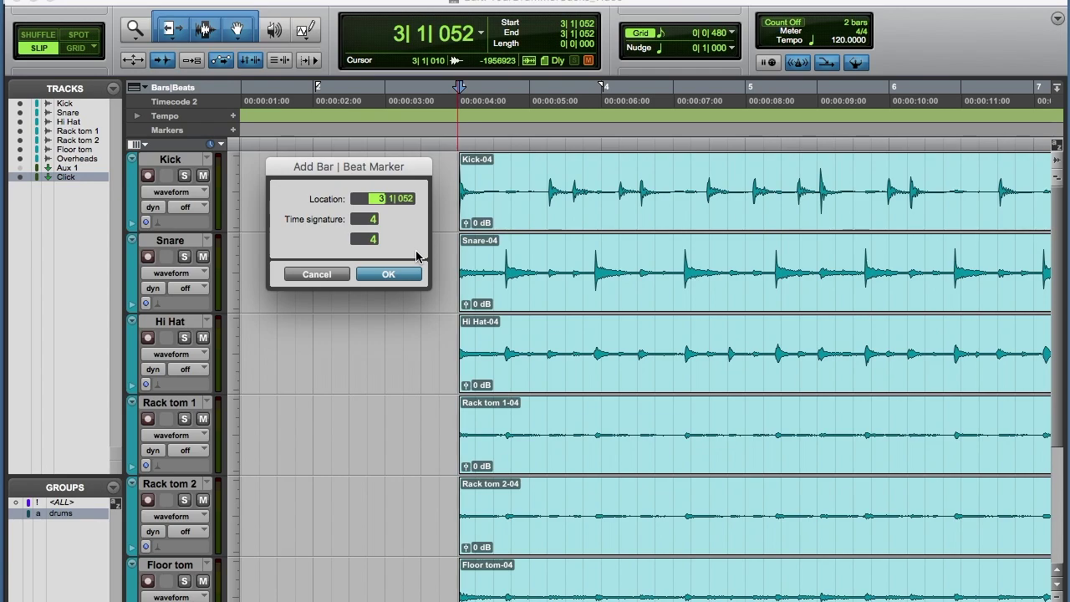
click(409, 200)
text(000)
key(Return)
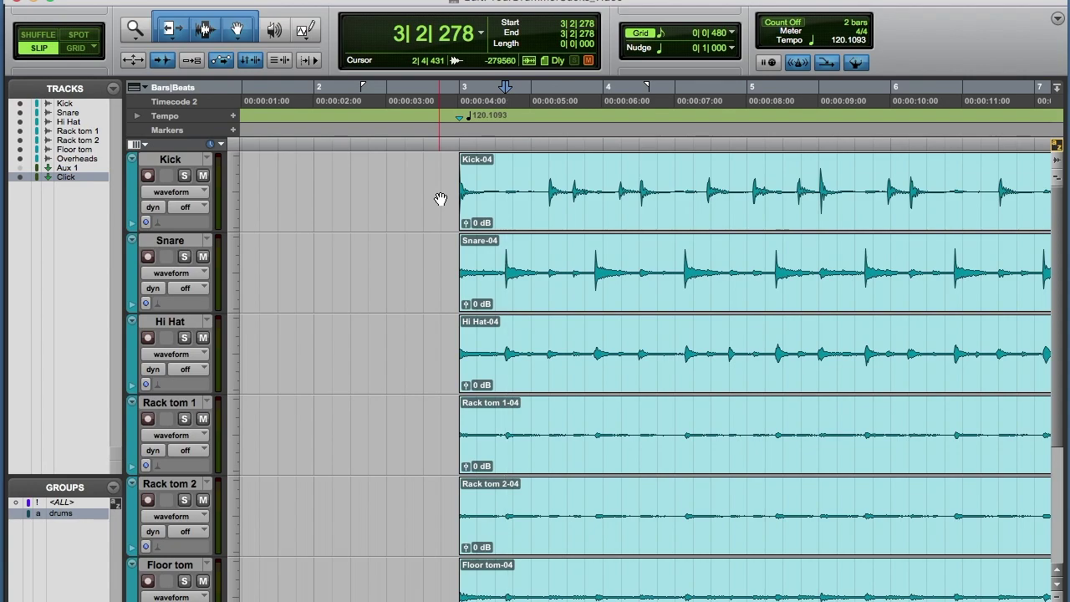
Step: Add a 4/4 bar/beat marker at 3|2|000 on the first snare hit and advance the cursor to the next main hit
key(super+i)
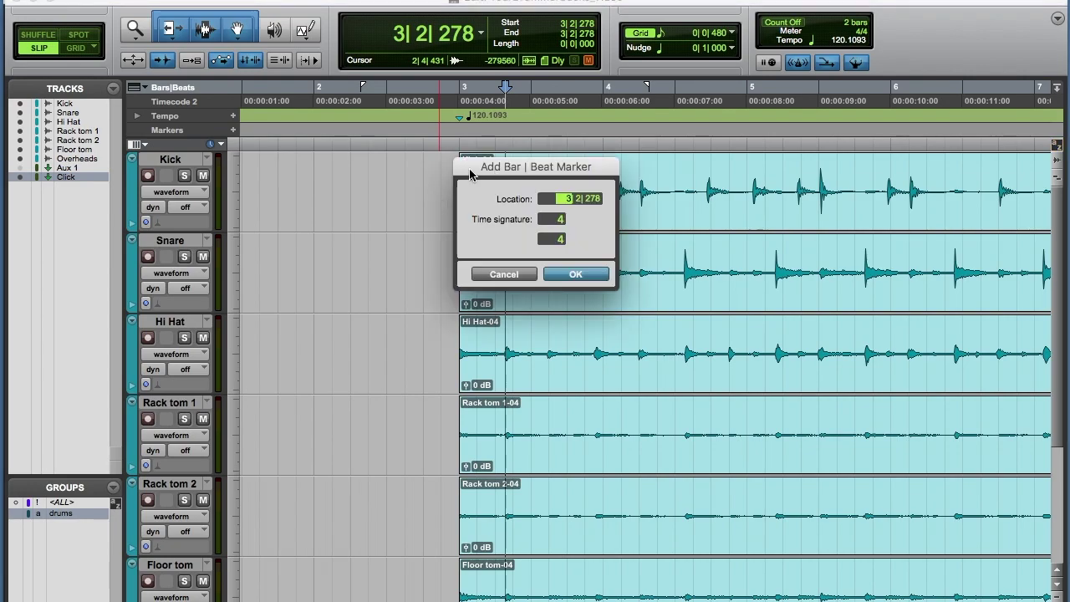
drag(497, 174, 325, 173)
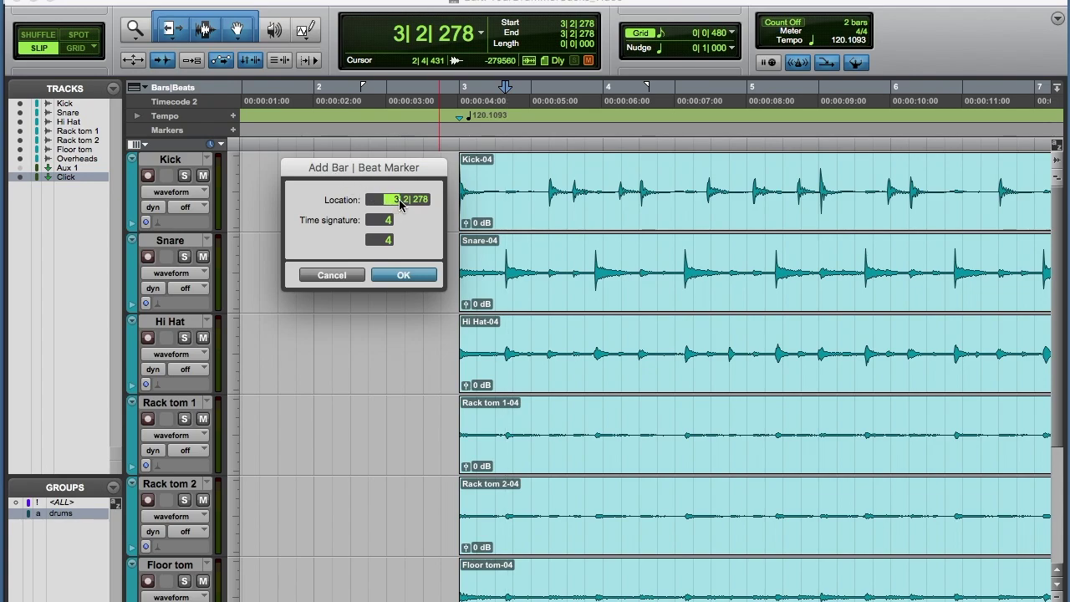
click(406, 200)
text(2)
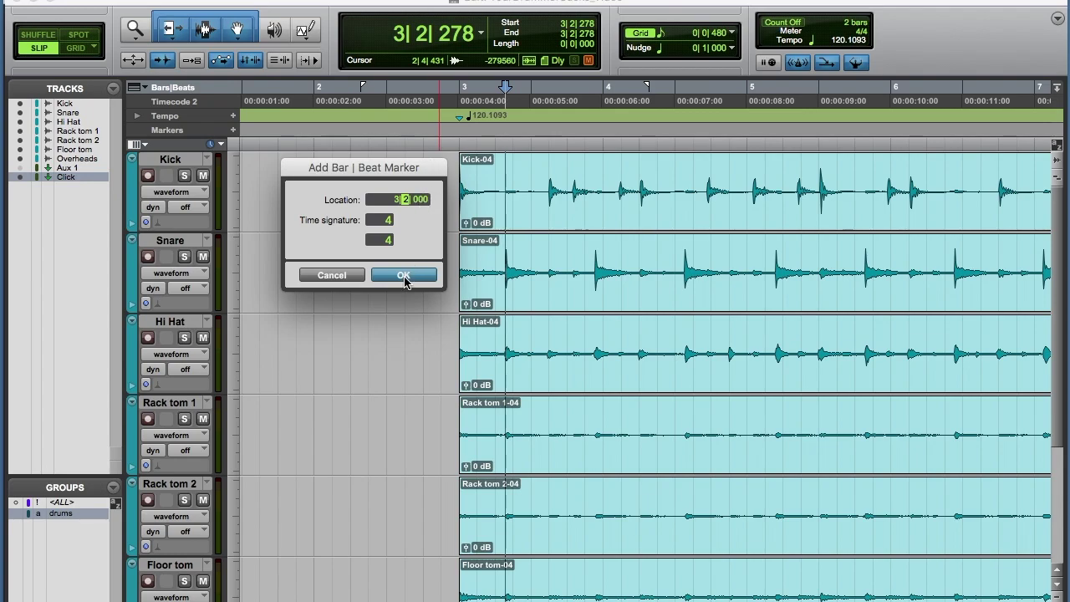
click(403, 276)
key(space)
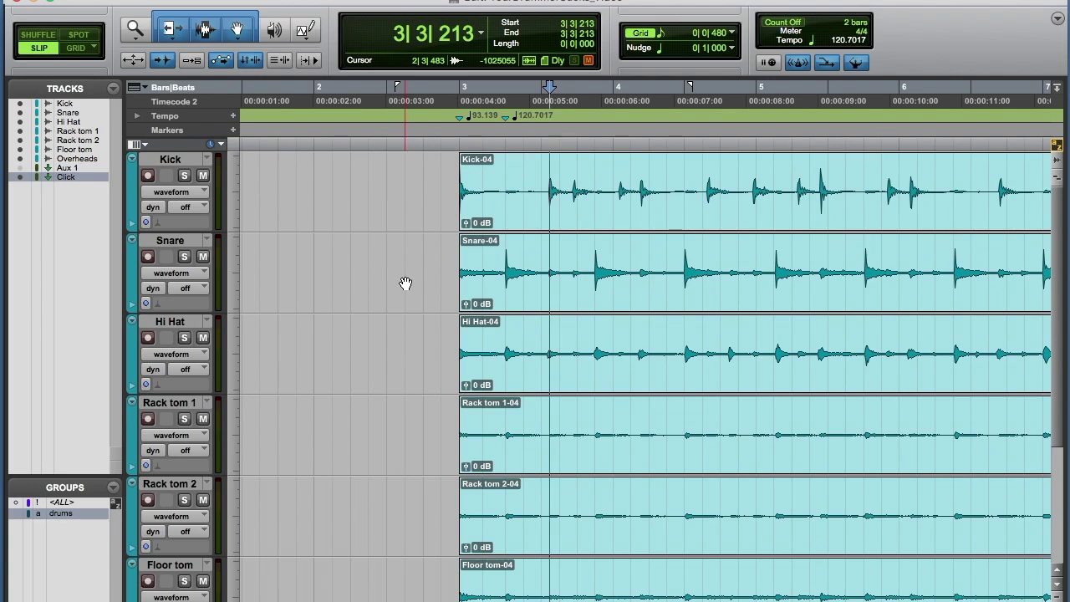
Step: Add a 4/4 bar/beat marker at 3|3|000 on the kick hit under the edit cursor
key(super+i)
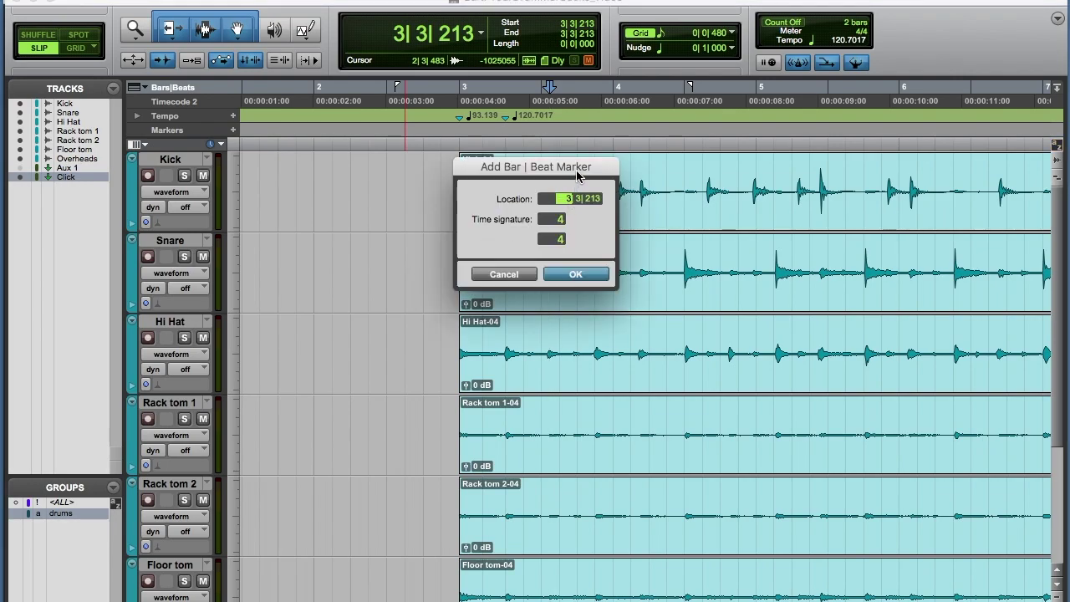
drag(576, 173, 427, 171)
click(440, 197)
text(0)
key(Return)
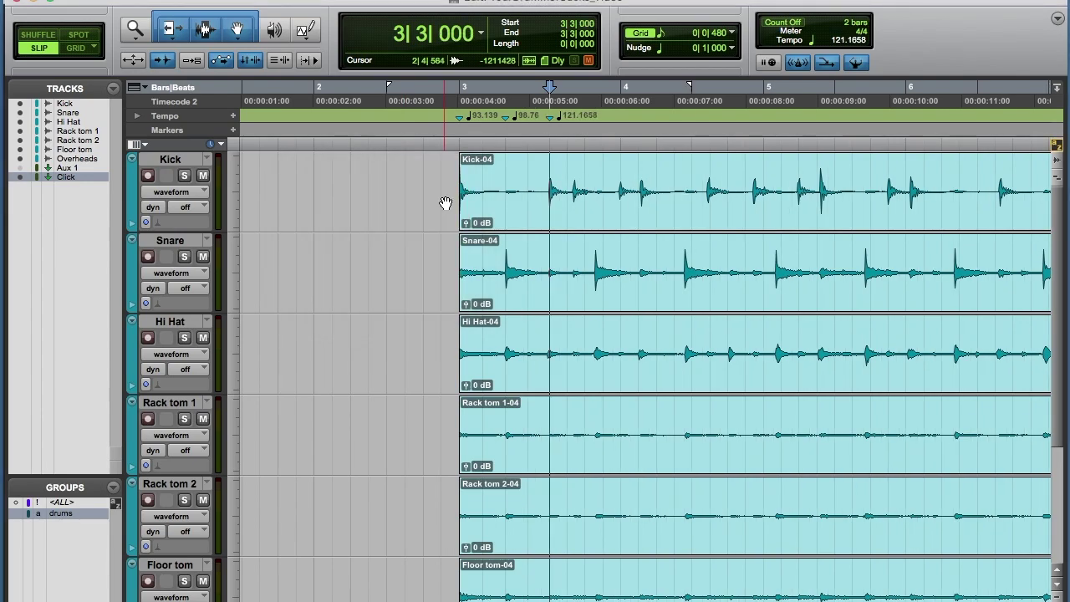
Step: Move the edit cursor to the following snare hit and identify it with a 4/4 bar/beat marker at 3|4|000
click(576, 265)
key(Tab)
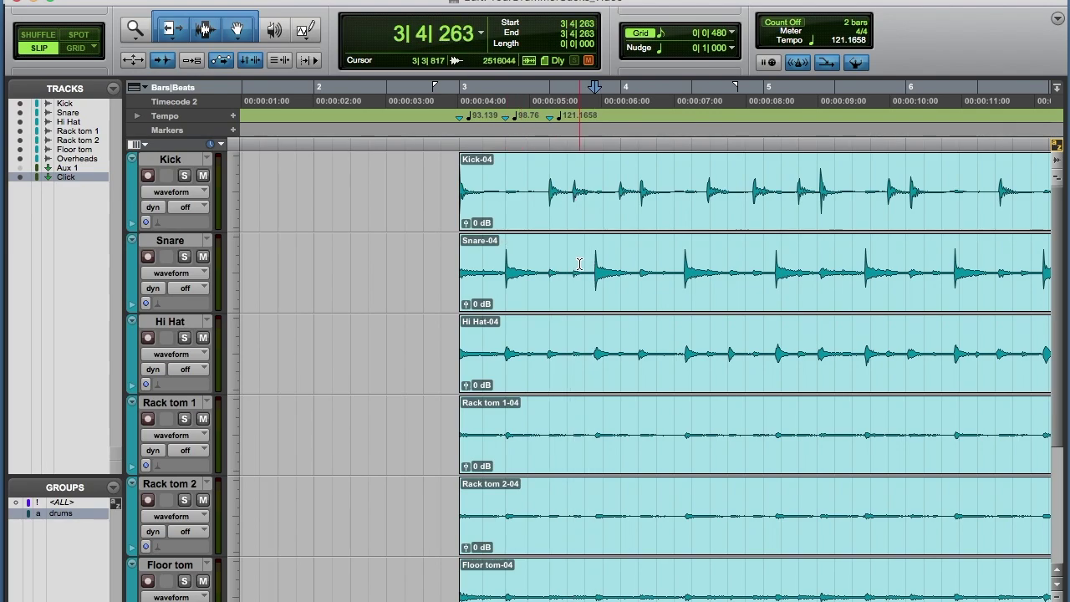
key(super+i)
drag(572, 167, 444, 168)
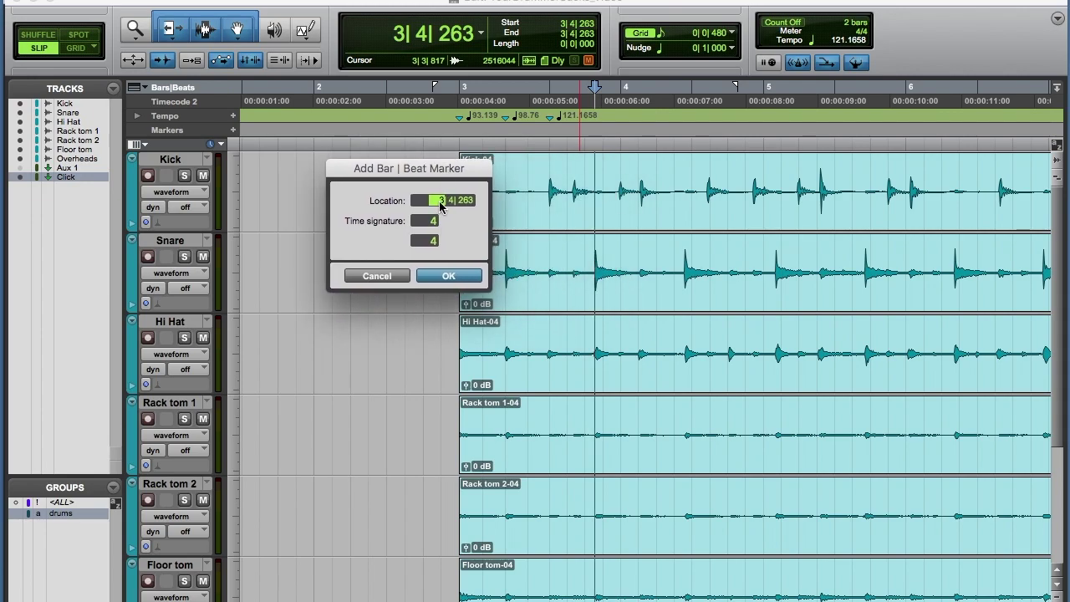
click(471, 201)
text(000)
key(Return)
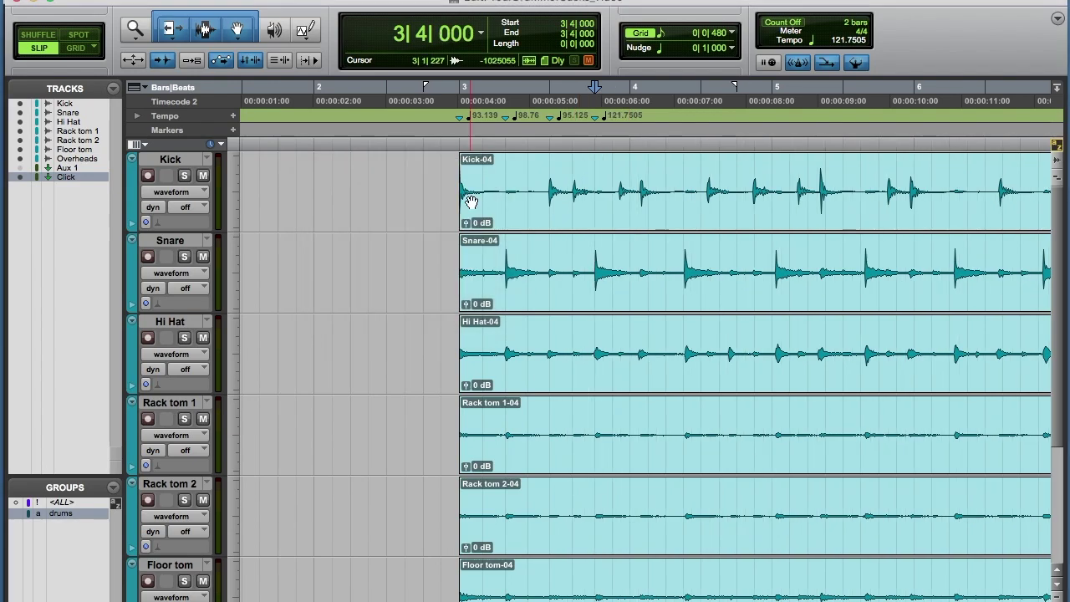
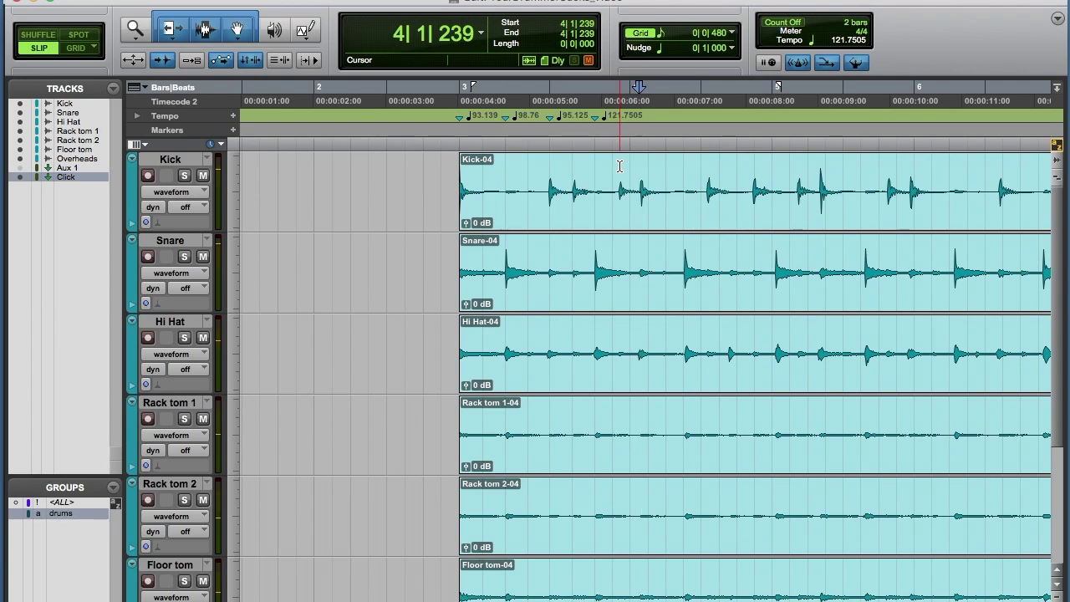
Step: Add a 4/4 bar/beat marker at 4|1|000 on the kick hit that starts bar 4
key(super+i)
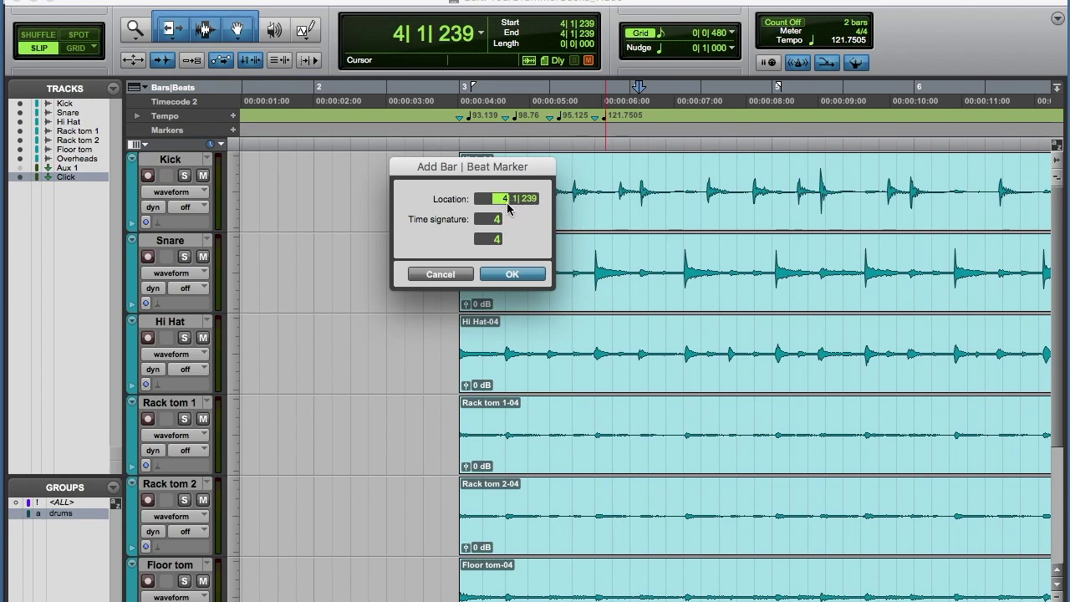
click(535, 201)
text(000)
key(Return)
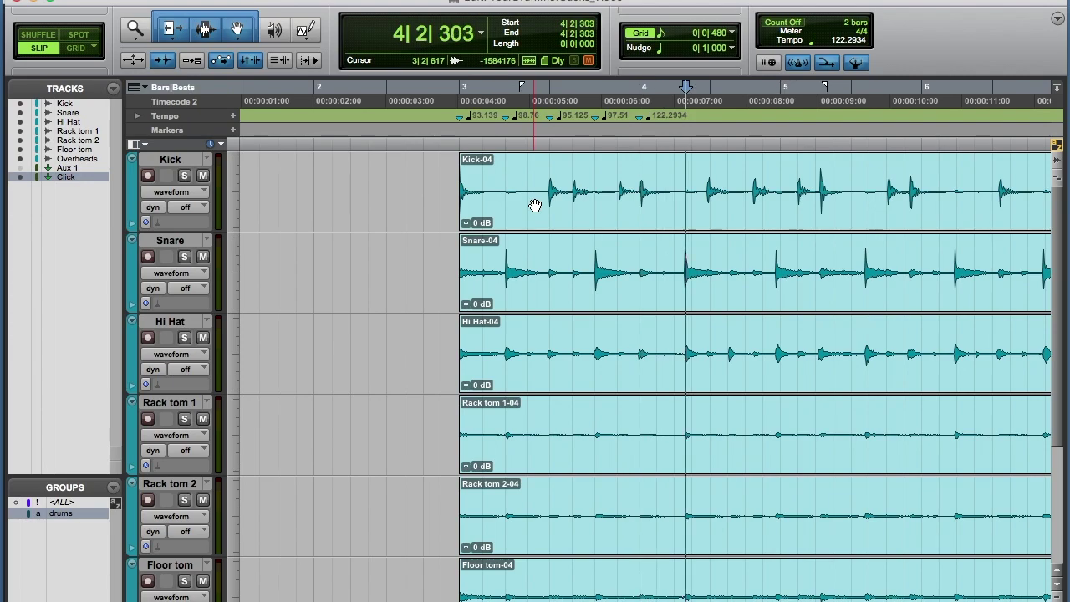
key(super+i)
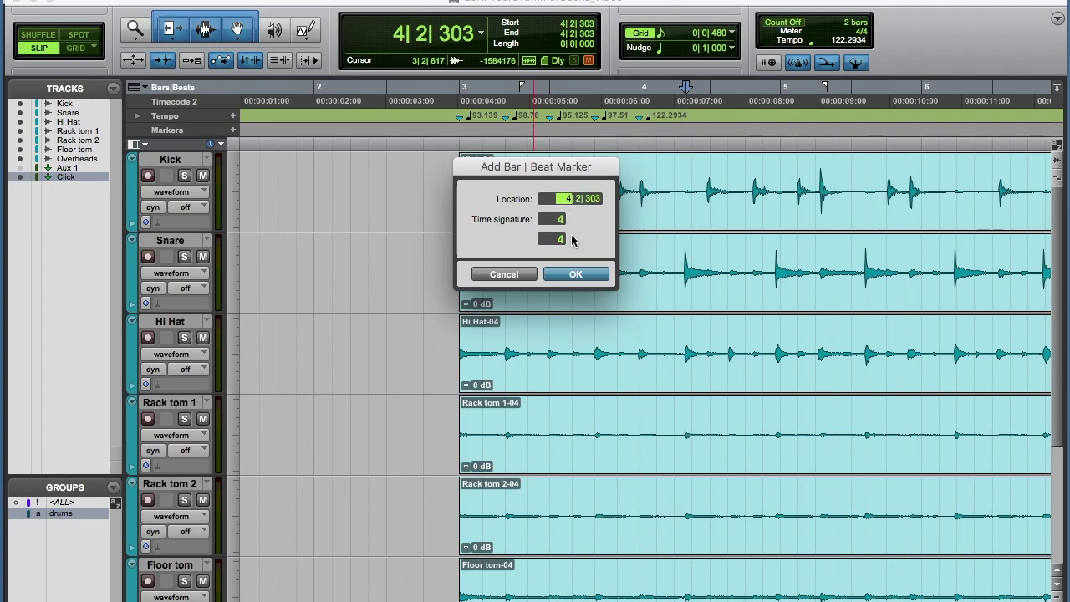
click(528, 276)
key(alt+Tab)
key(Tab)
Step: Identify the snare hit after the bar 4 downbeat with a 4/4 bar/beat marker at 4|2|000
key(super+i)
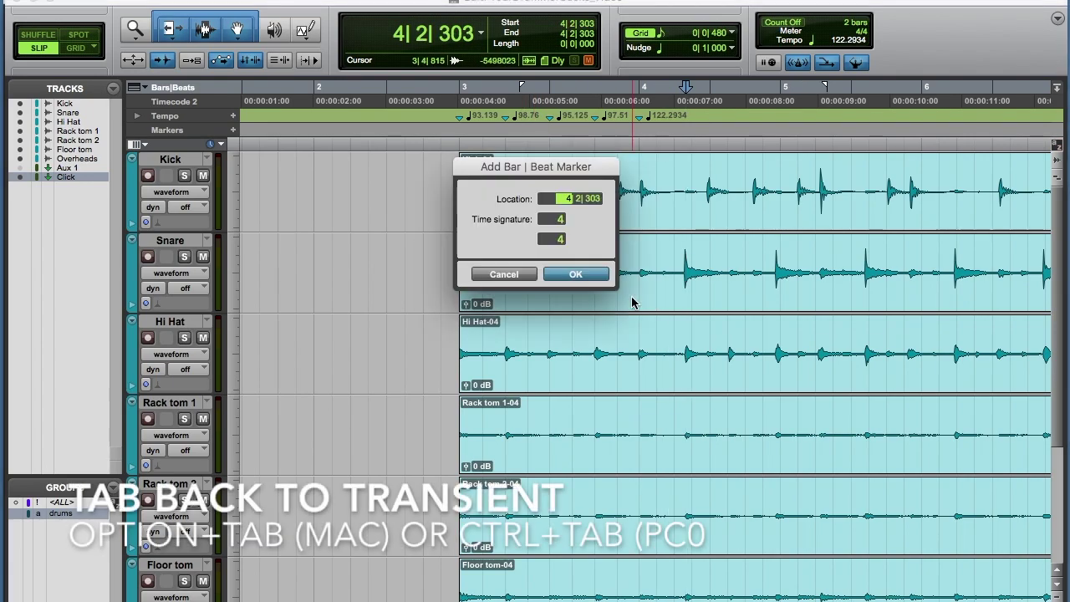
click(597, 200)
text(606)
key(Return)
Step: Audition the drums past 4|2|000, then add a 4/4 bar/beat marker at 4|2|480 on the next kick hit
click(560, 172)
key(space)
key(space)
click(632, 179)
click(634, 178)
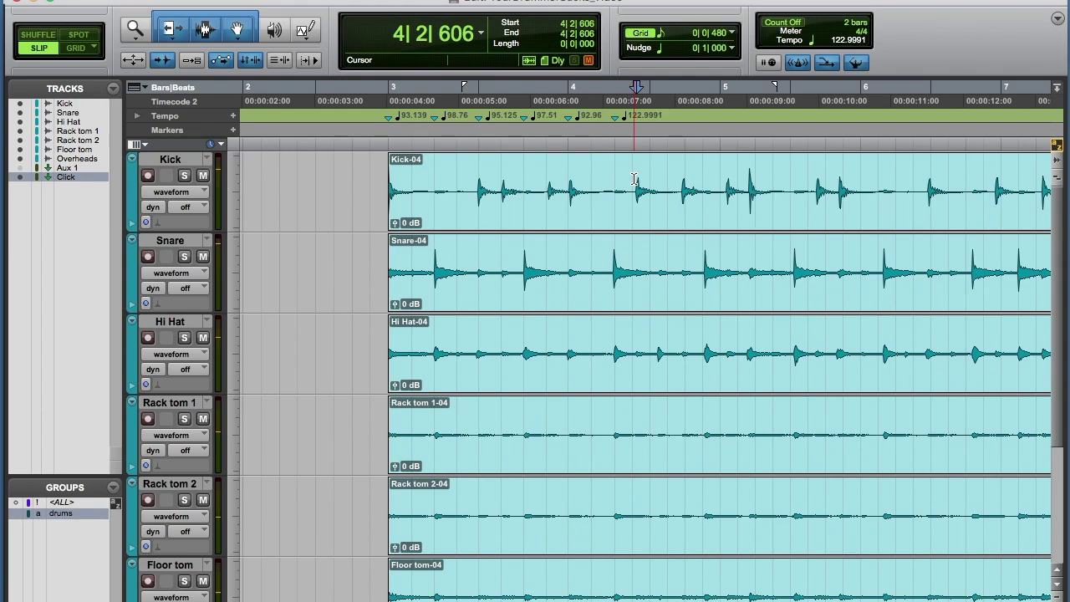
key(super+i)
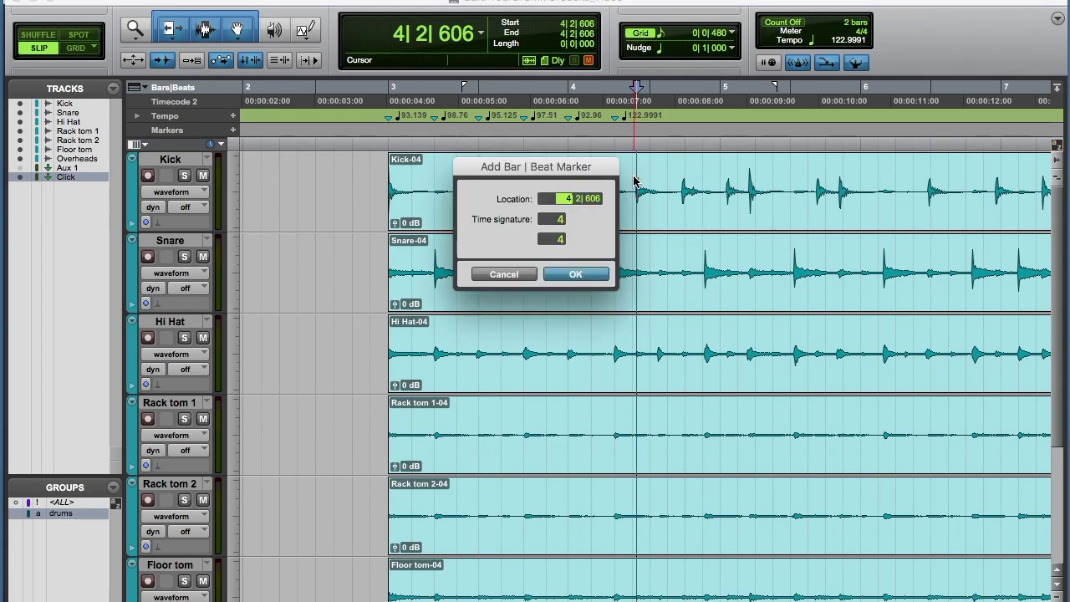
mouse_move(571, 171)
mouse_down()
mouse_move(484, 171)
mouse_move(484, 209)
mouse_up()
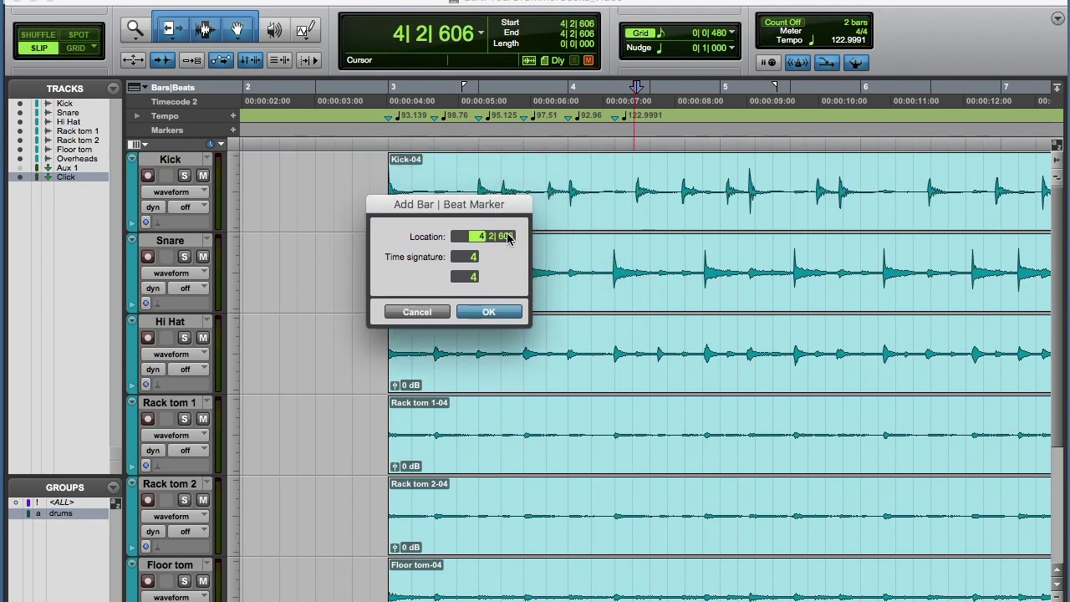
click(506, 236)
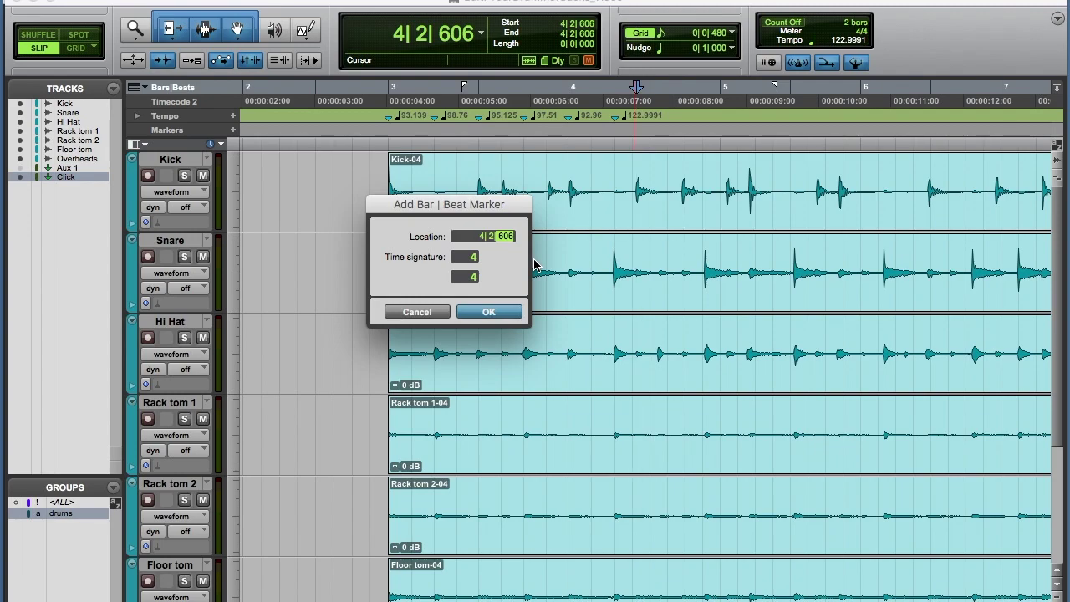
text(480)
click(509, 314)
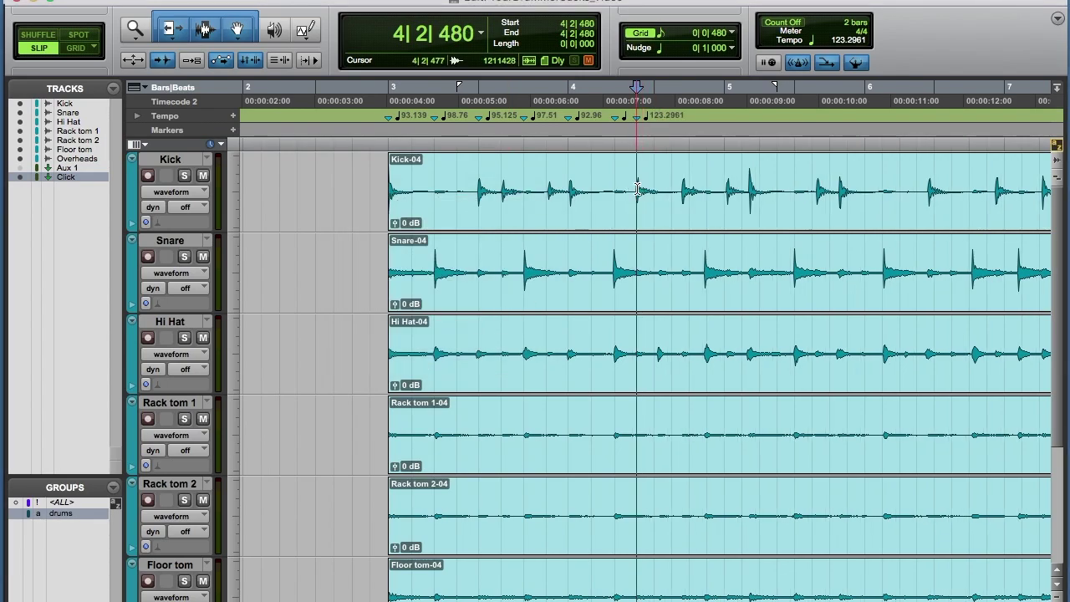
Step: Advance the edit cursor through the transients to the next kick hit and add a 4/4 bar/beat marker at 4|3|480
key(Tab)
key(Tab)
key(Tab)
key(Tab)
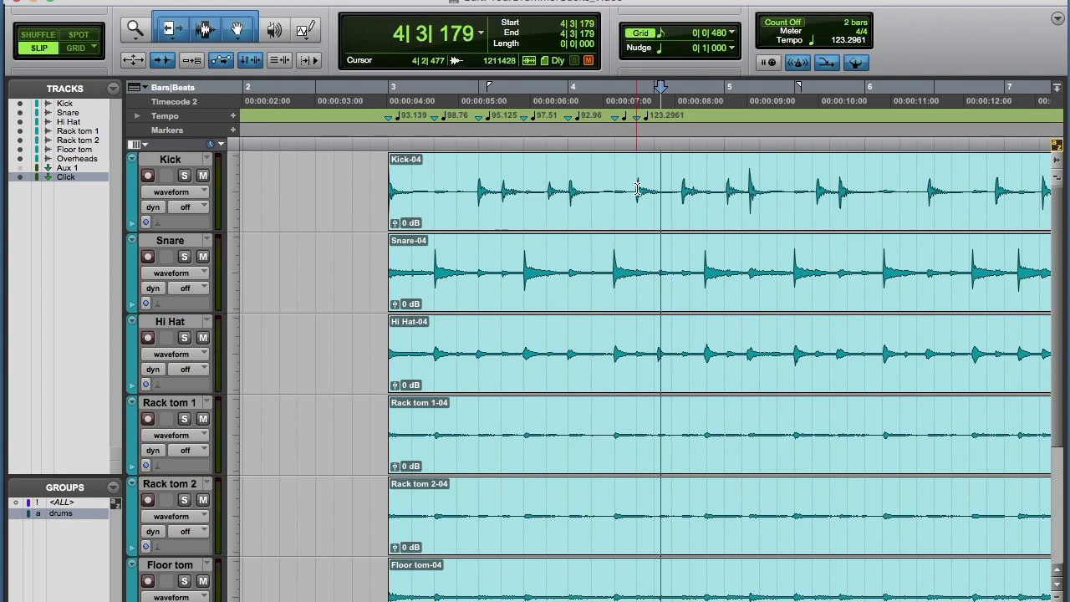
key(super+i)
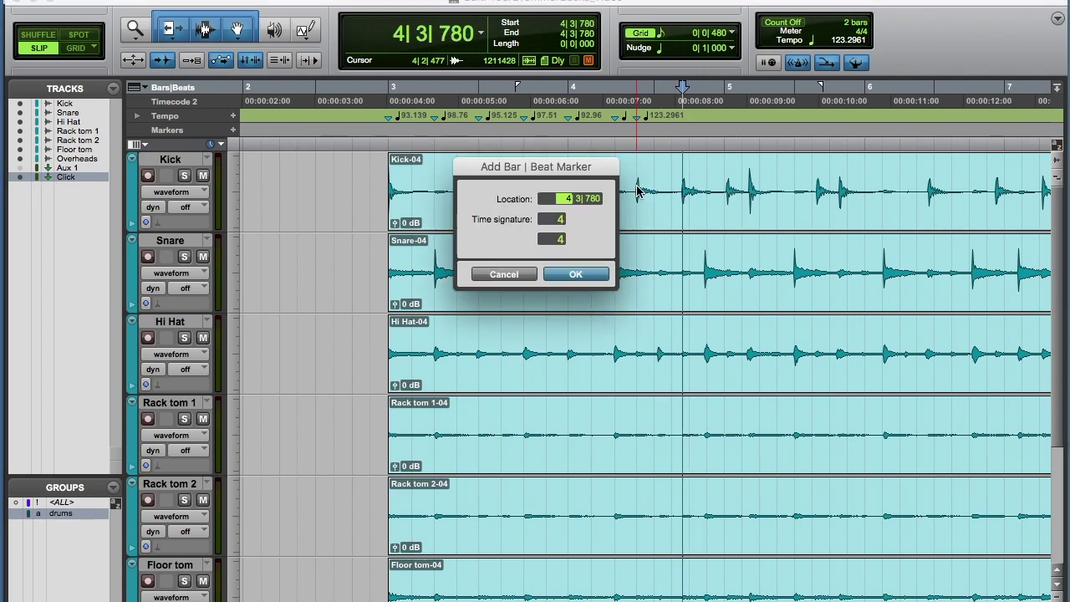
click(598, 200)
text(480)
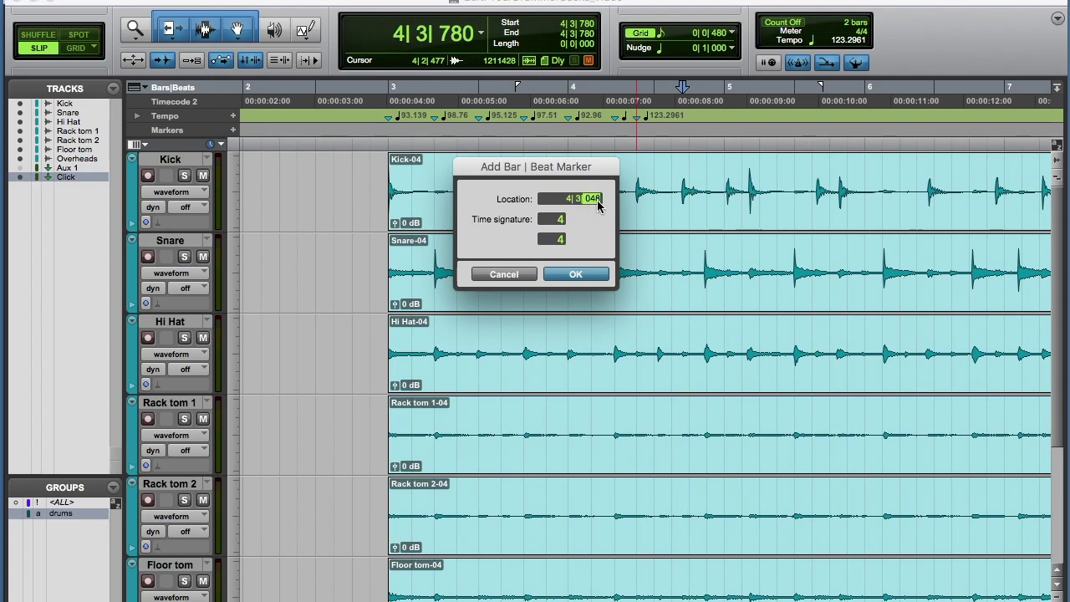
key(Return)
Step: Advance to the next snare hit and identify it with a 4/4 bar/beat marker at 4|4|000
key(Tab)
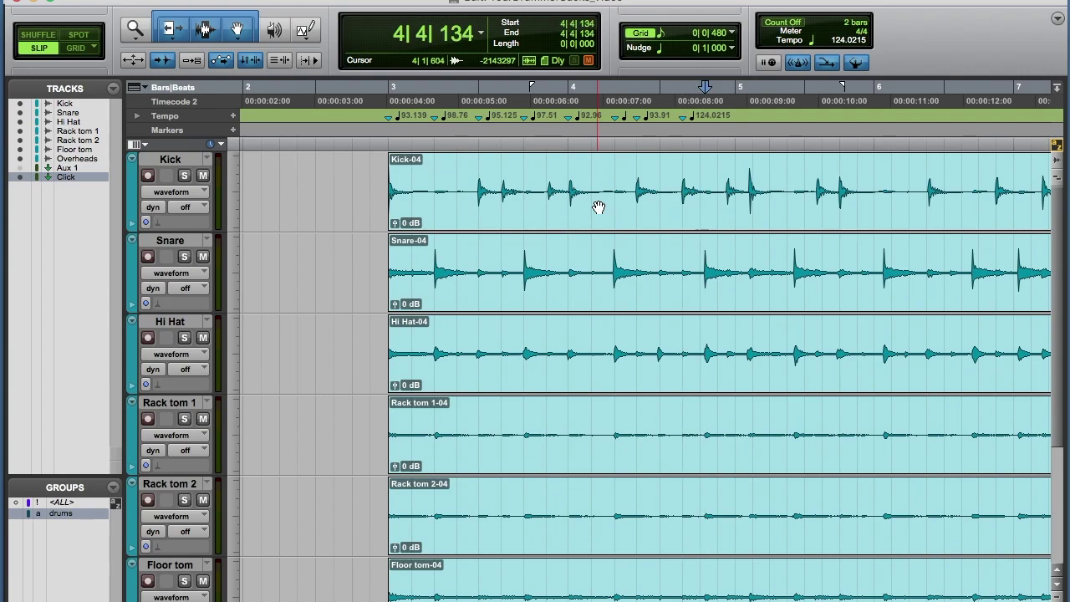
key(super+i)
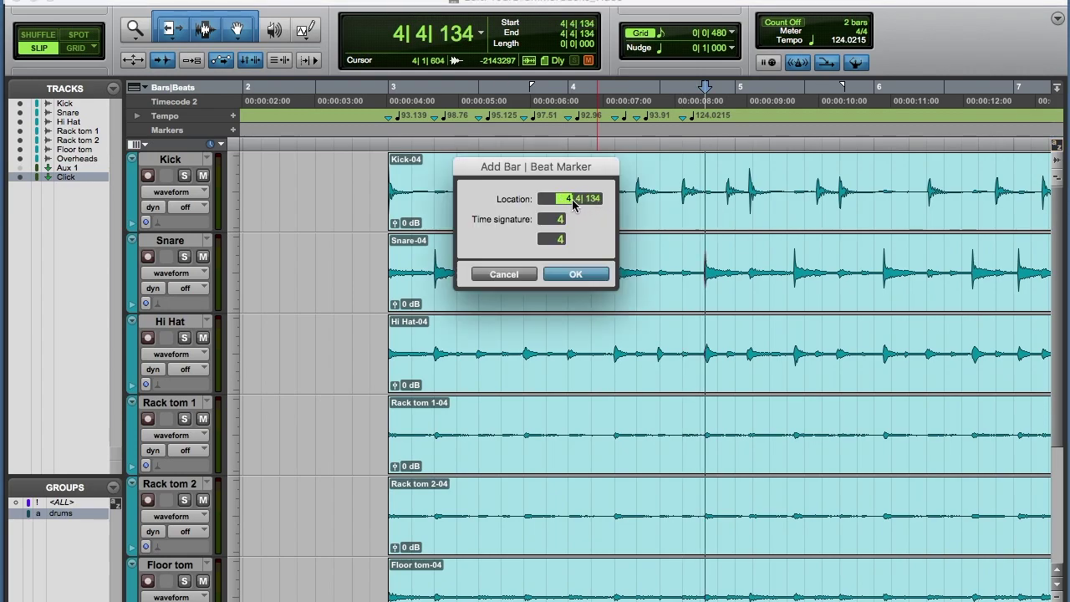
key(Right)
key(Right)
text(000)
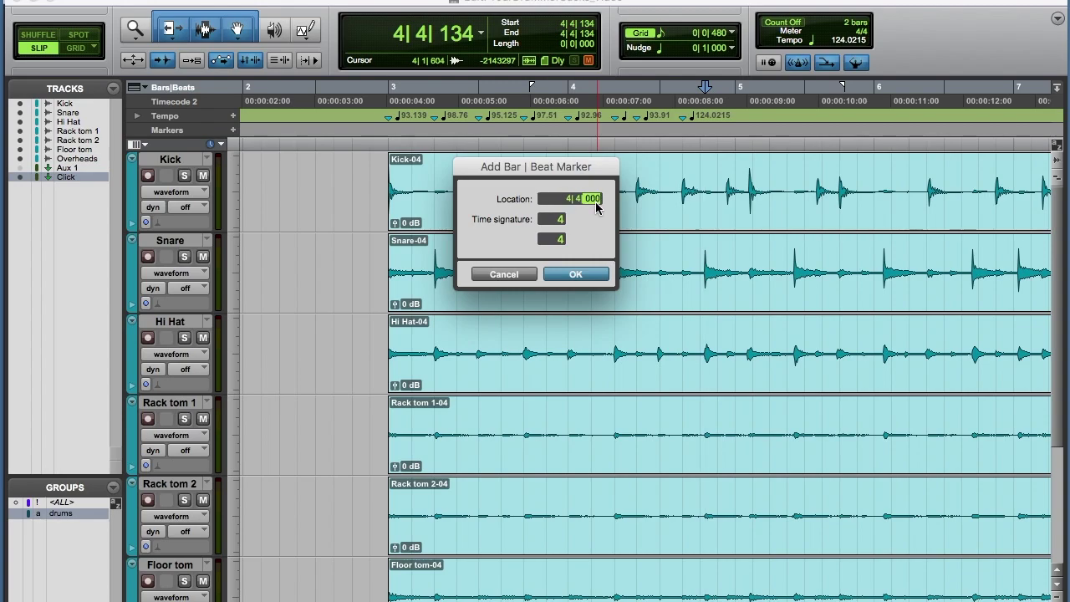
key(Return)
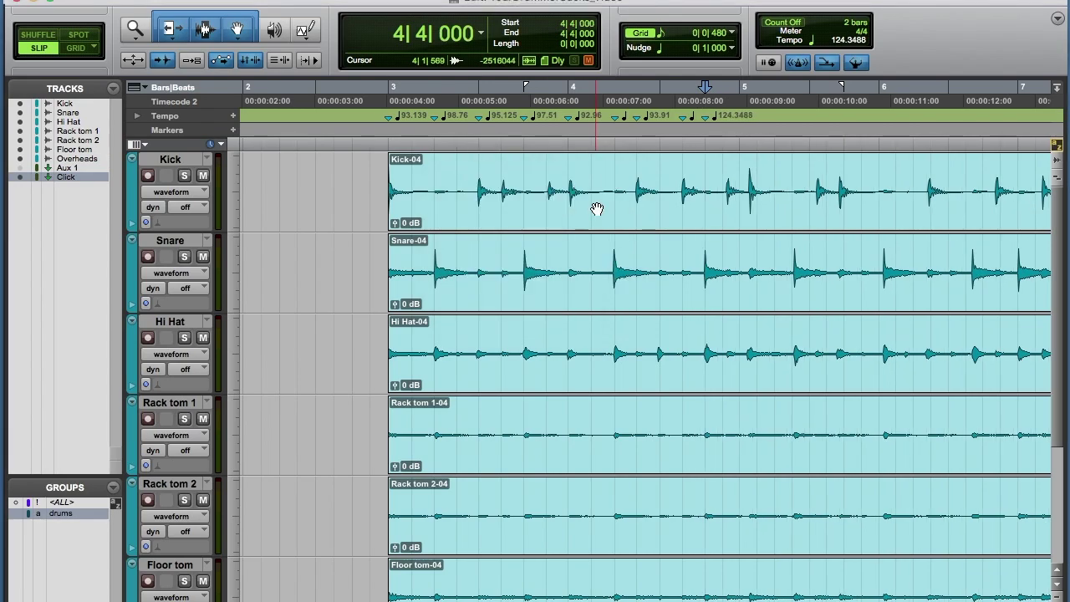
Step: Audition the drums, place the edit cursor just before the tallest kick hit, and add a 4/4 bar/beat marker at 5|1|000
key(space)
key(space)
drag(740, 177, 763, 177)
click(741, 172)
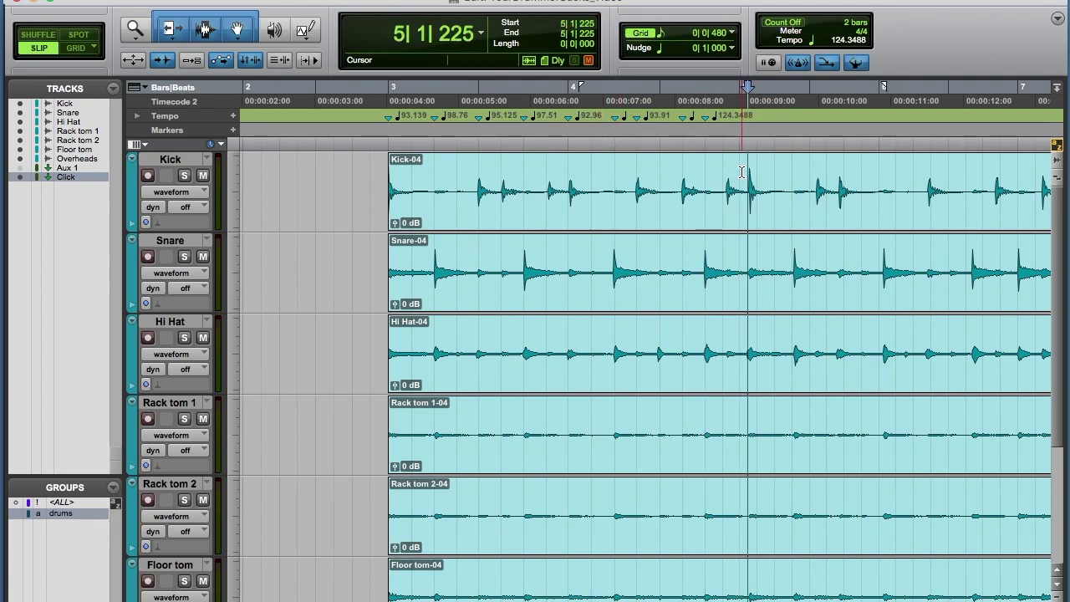
key(super+i)
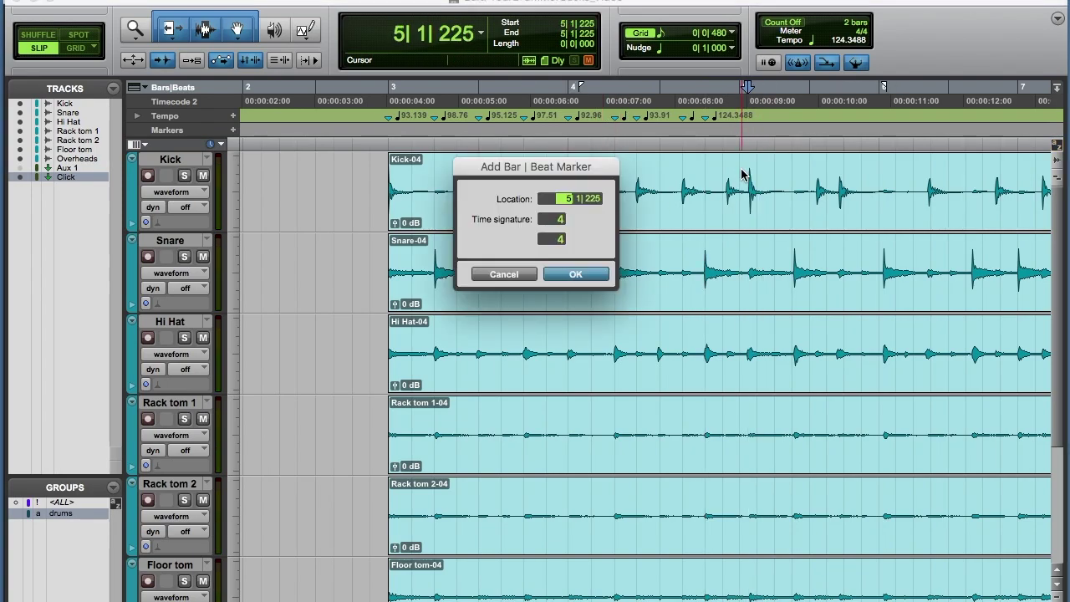
click(594, 199)
text(00)
key(Return)
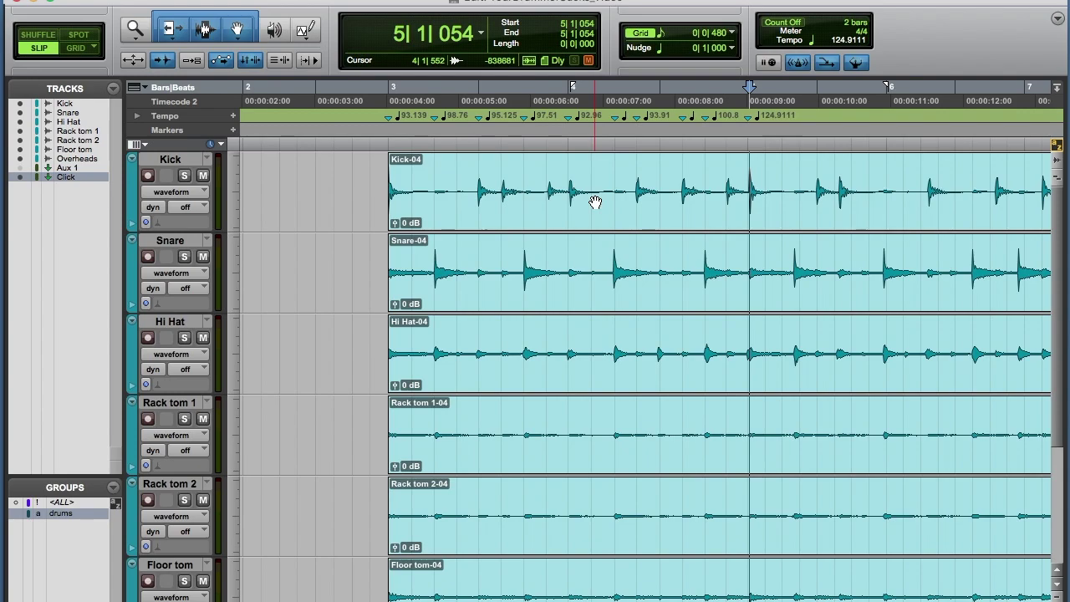
Step: Identify the snare hit following the bar 5 downbeat with a 4/4 bar/beat marker at 5|2|000
key(super+i)
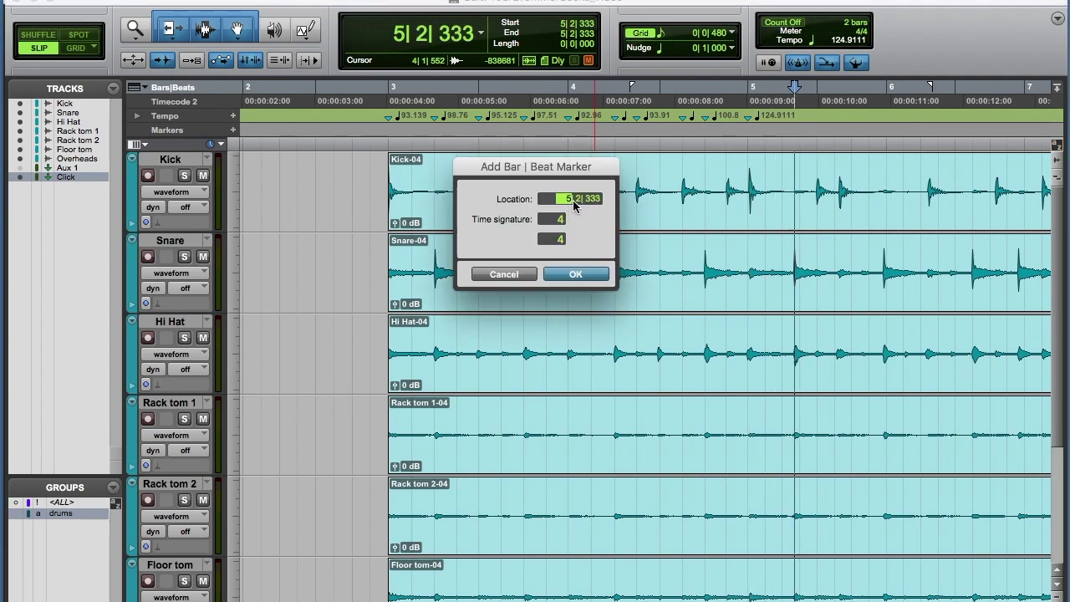
click(594, 199)
key(Return)
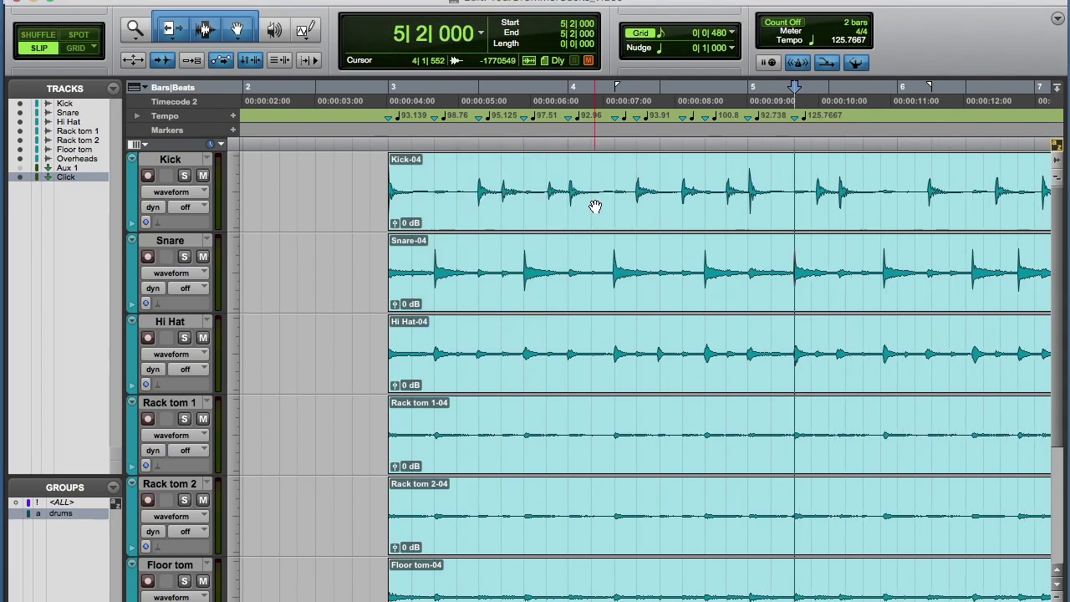
Step: Play on from 5|2|000, place the edit cursor on the second of the two close kick hits, and add a 4/4 bar/beat marker at 5|3|000
key(space)
key(space)
drag(835, 177, 861, 177)
click(837, 172)
click(840, 172)
key(super+i)
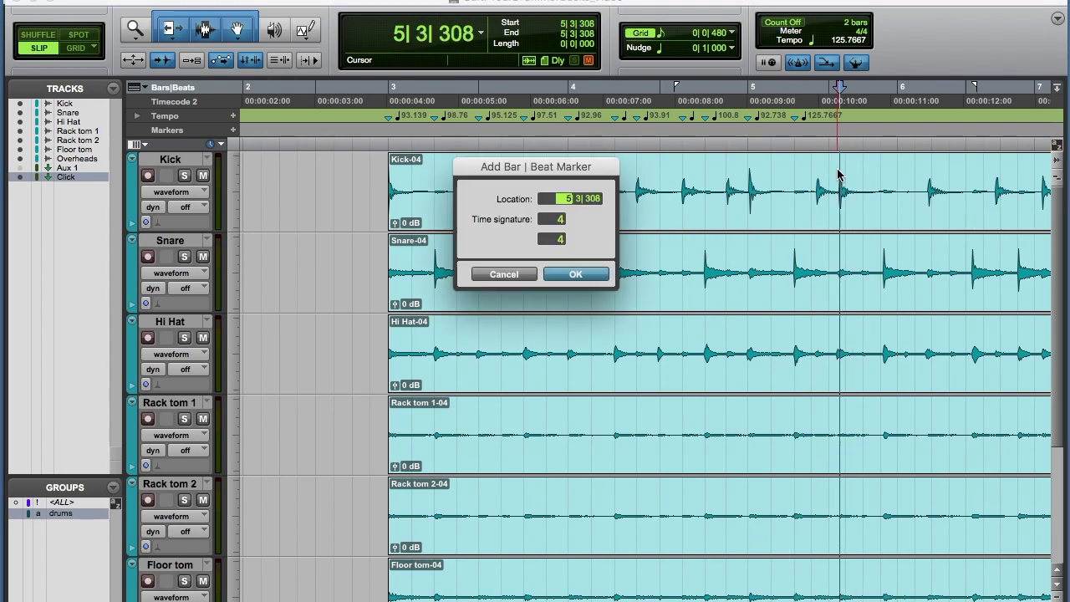
click(594, 199)
text(000)
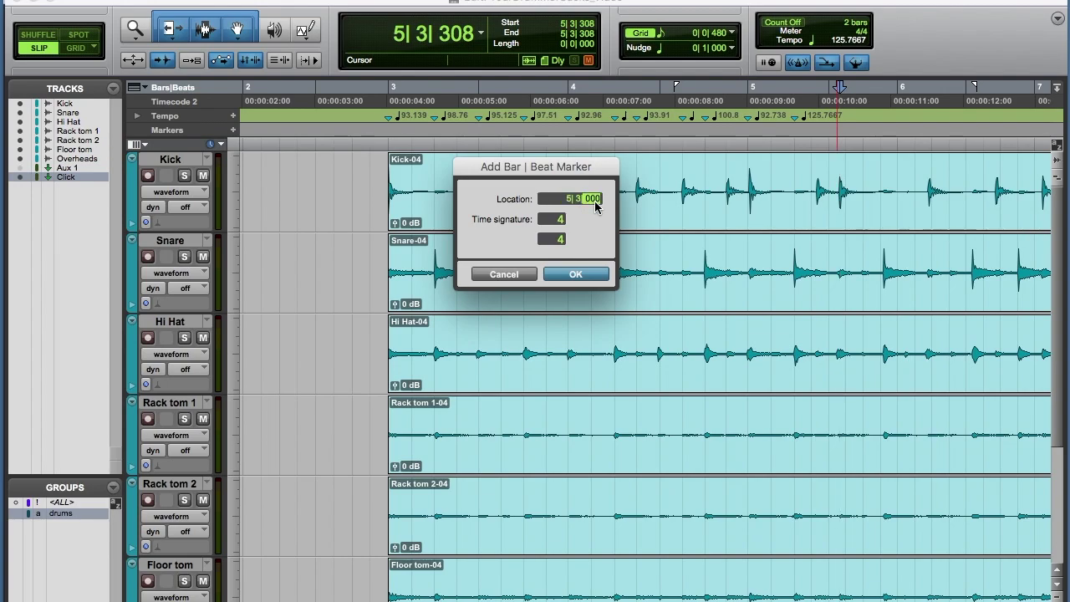
key(Return)
Step: Add a 4/4 bar/beat marker at 5|4|000 on the last main snare hit of bar 5
scroll(595, 208, right, 4)
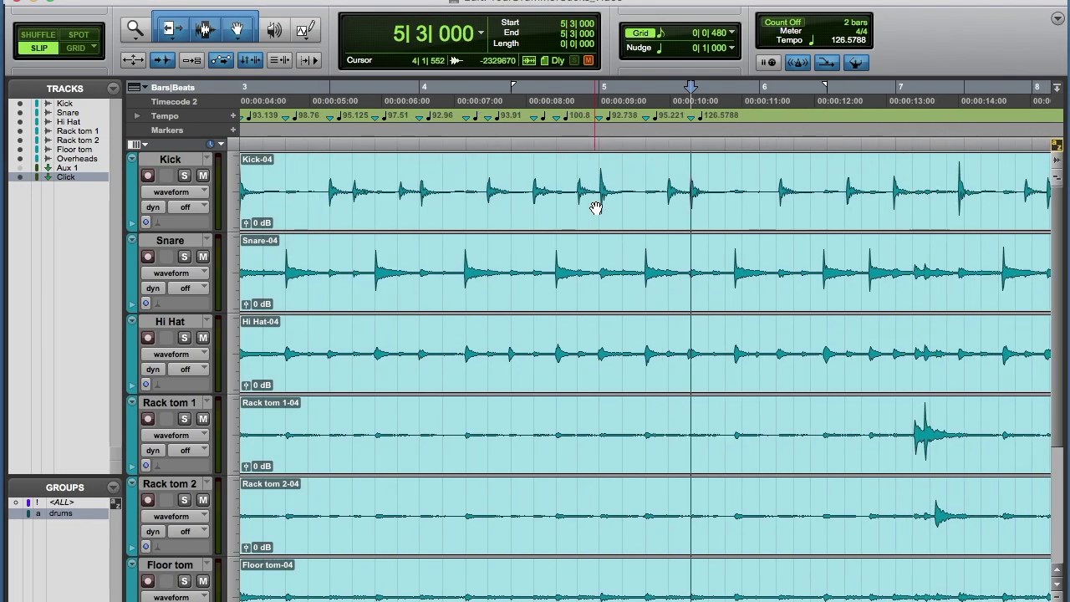
key(space)
key(super+i)
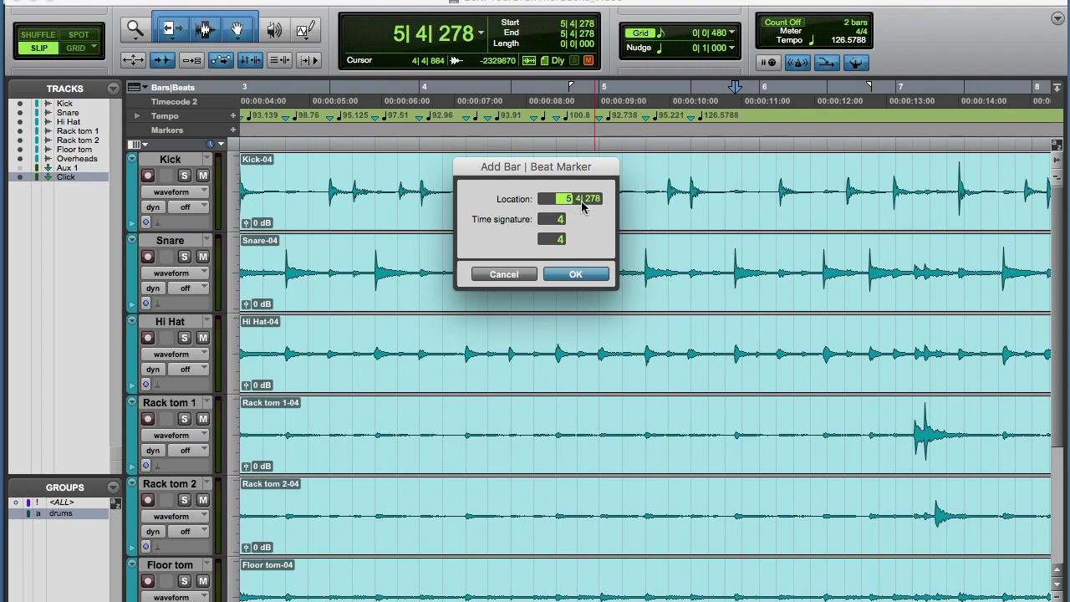
click(596, 203)
text(000)
key(Return)
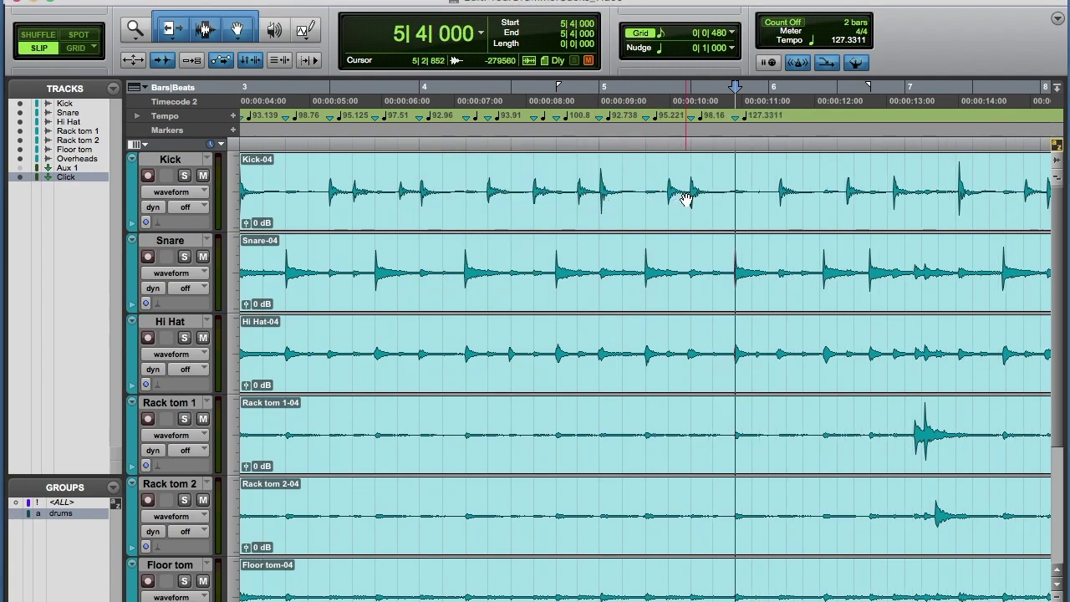
Step: Audition the drums from 5|4|000, place the edit cursor at the next kick hit, and add a 4/4 bar/beat marker at 6|1|000
key(space)
key(space)
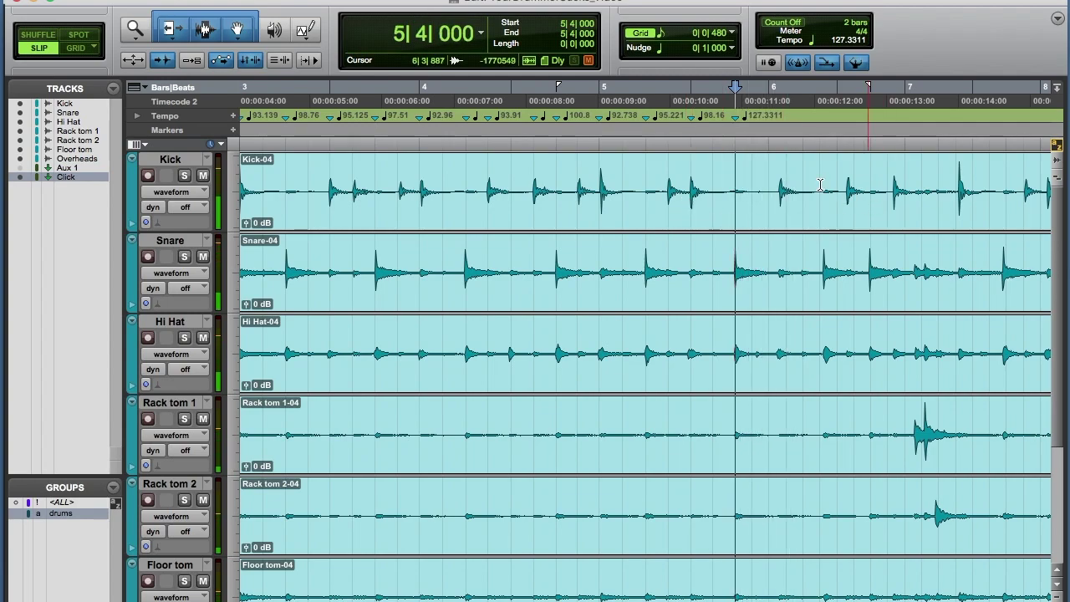
click(776, 170)
key(super+i)
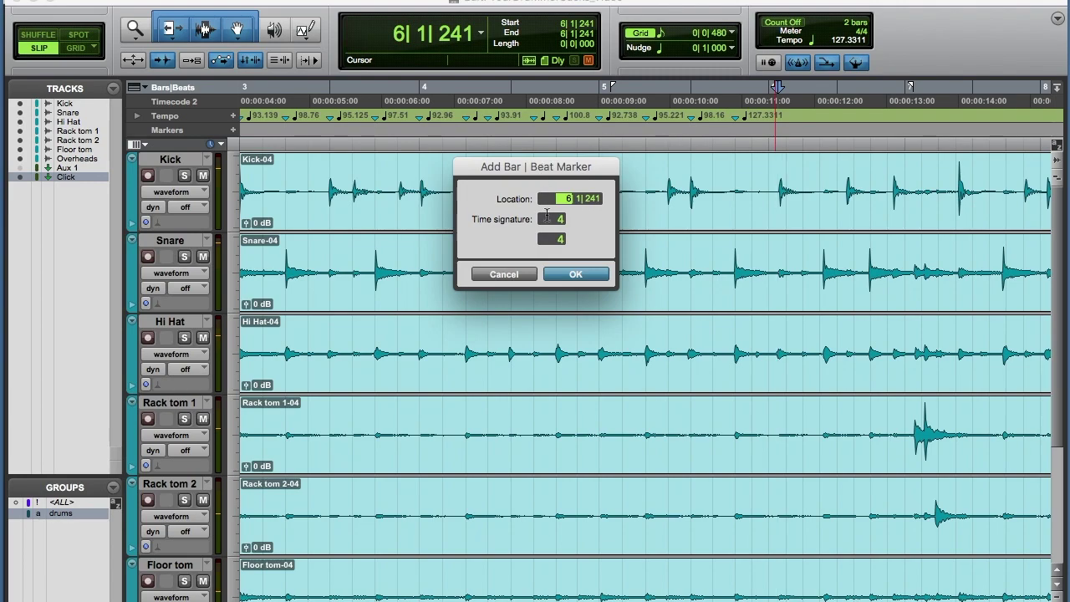
drag(568, 204, 598, 204)
text(000)
key(Return)
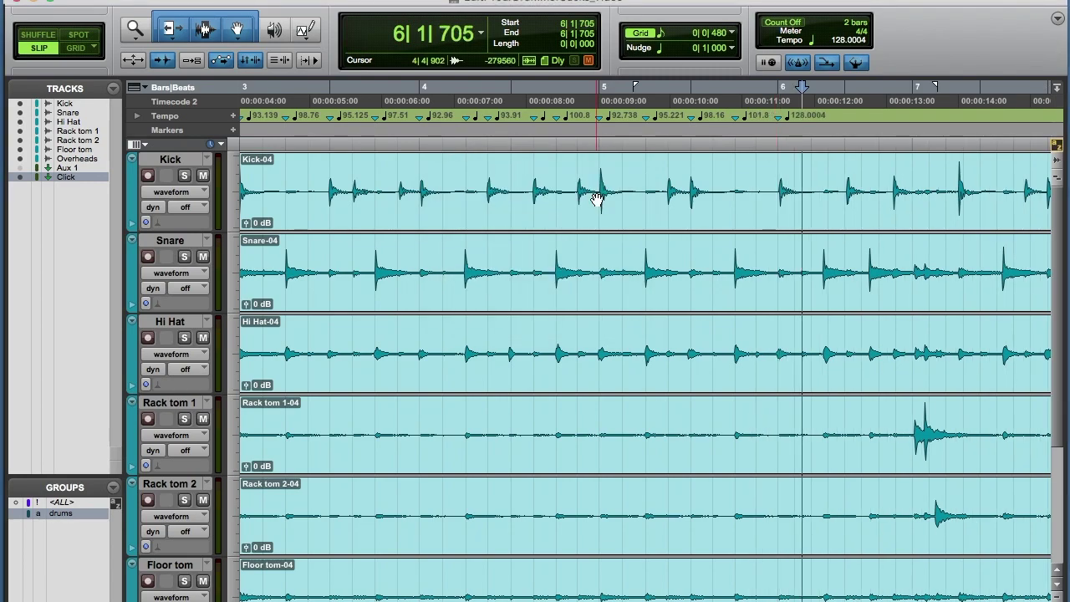
Step: Add a 4/4 bar/beat marker at 6|2|000 on the snare hit following the bar 6 downbeat
key(super+i)
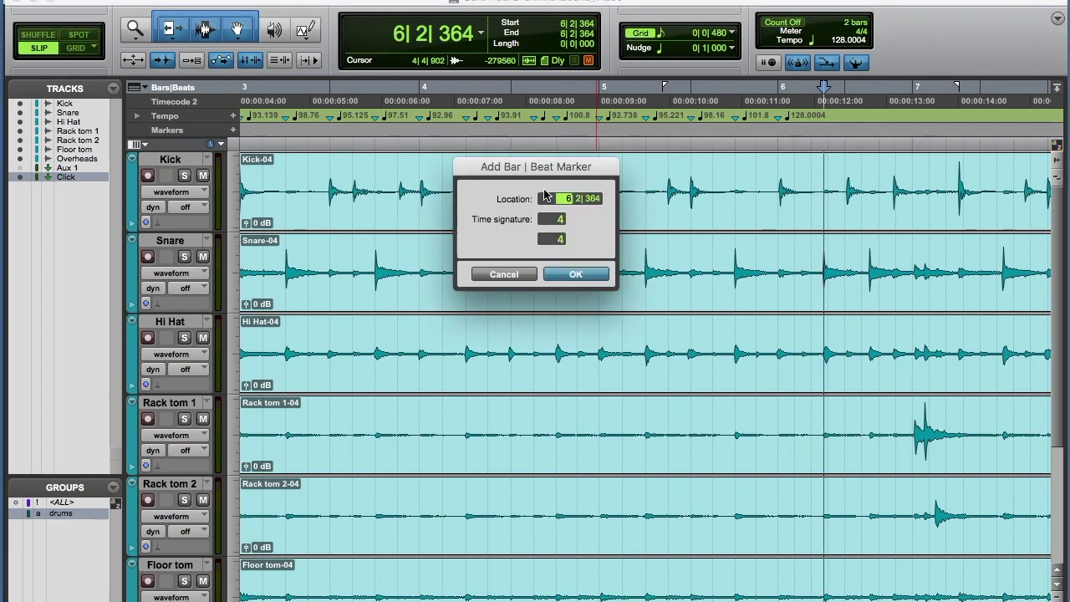
click(578, 199)
key(Return)
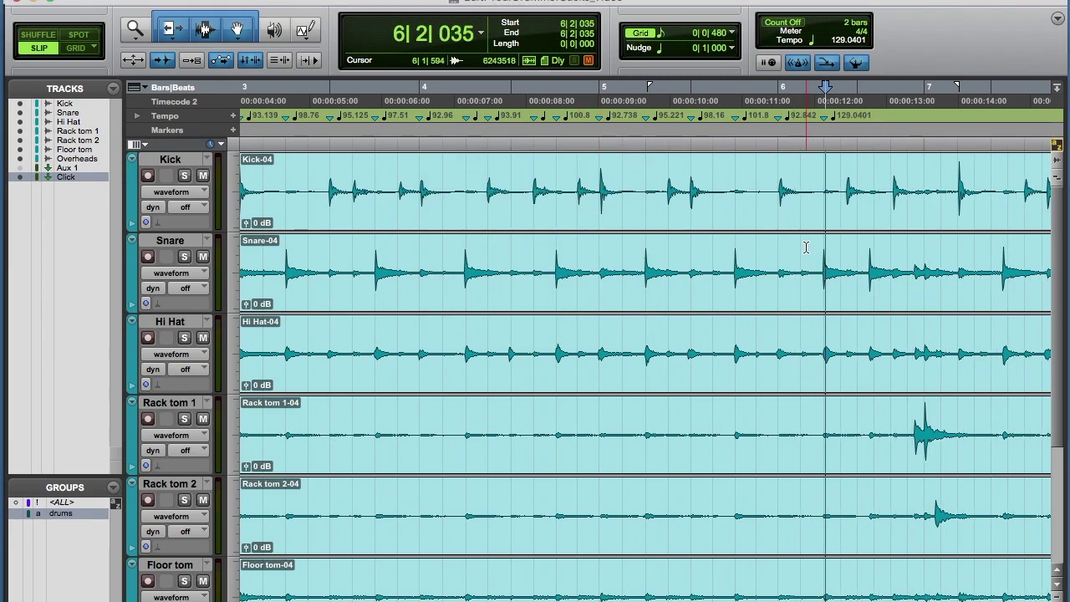
Step: Audition the drums from beat 2 of bar 6 and add a 4/4 bar/beat marker on the following off-beat kick hit
key(space)
key(space)
click(840, 180)
click(844, 180)
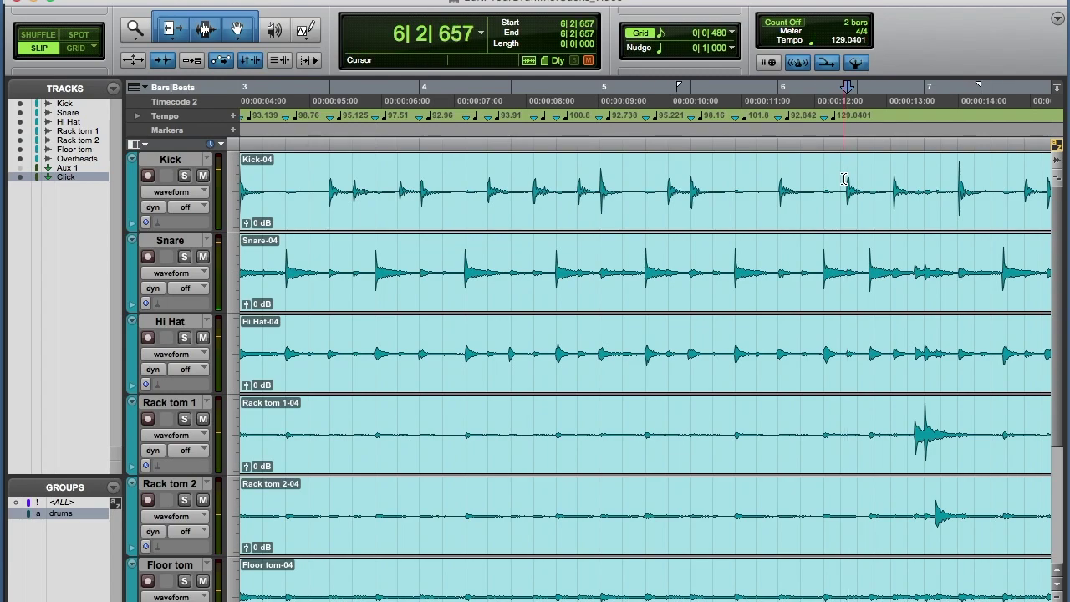
key(super+i)
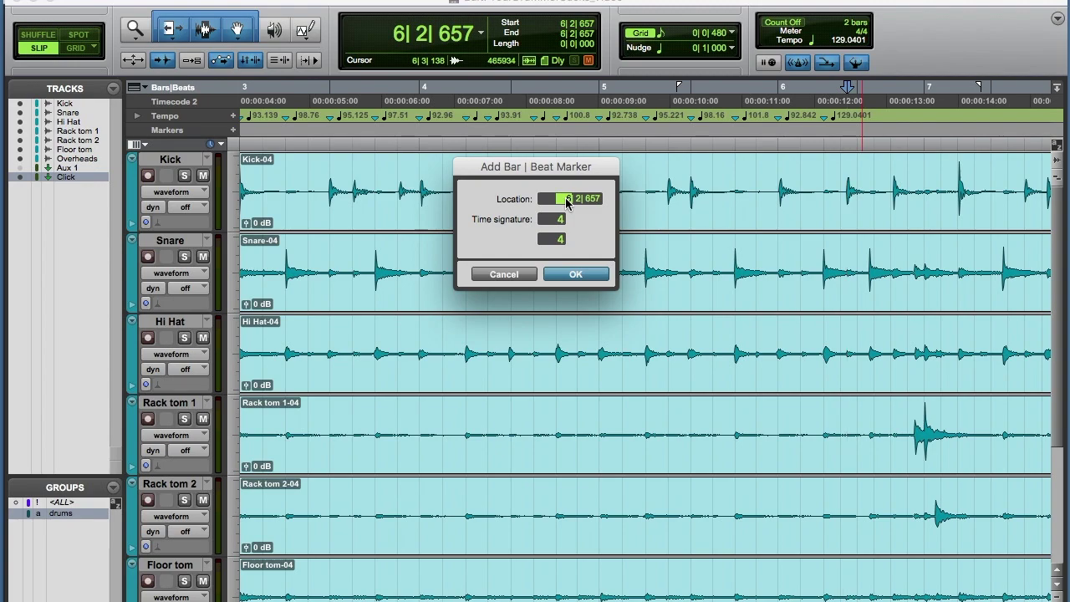
click(592, 201)
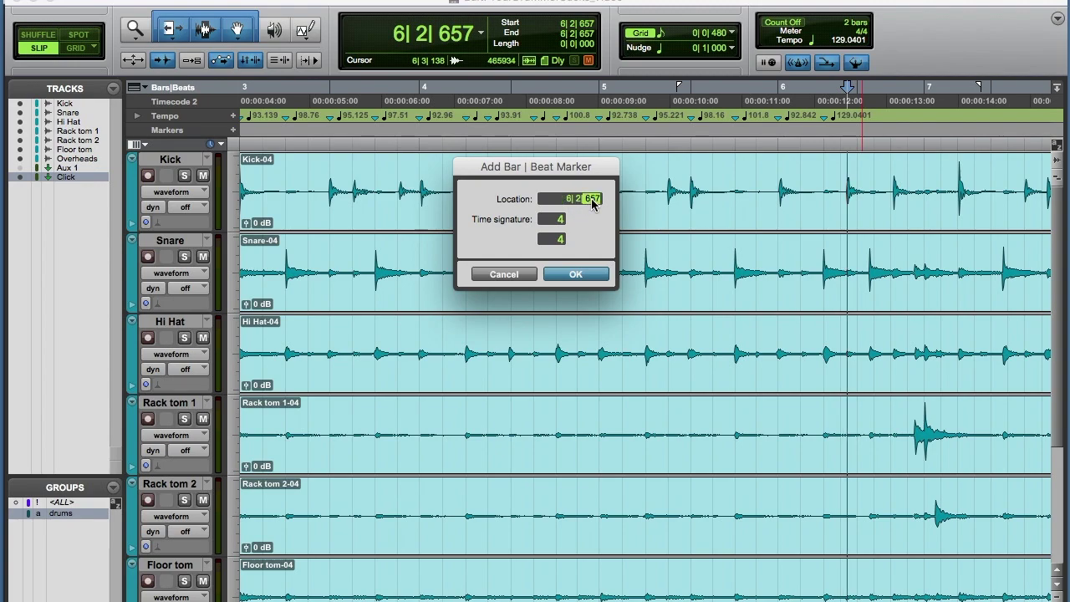
key(Return)
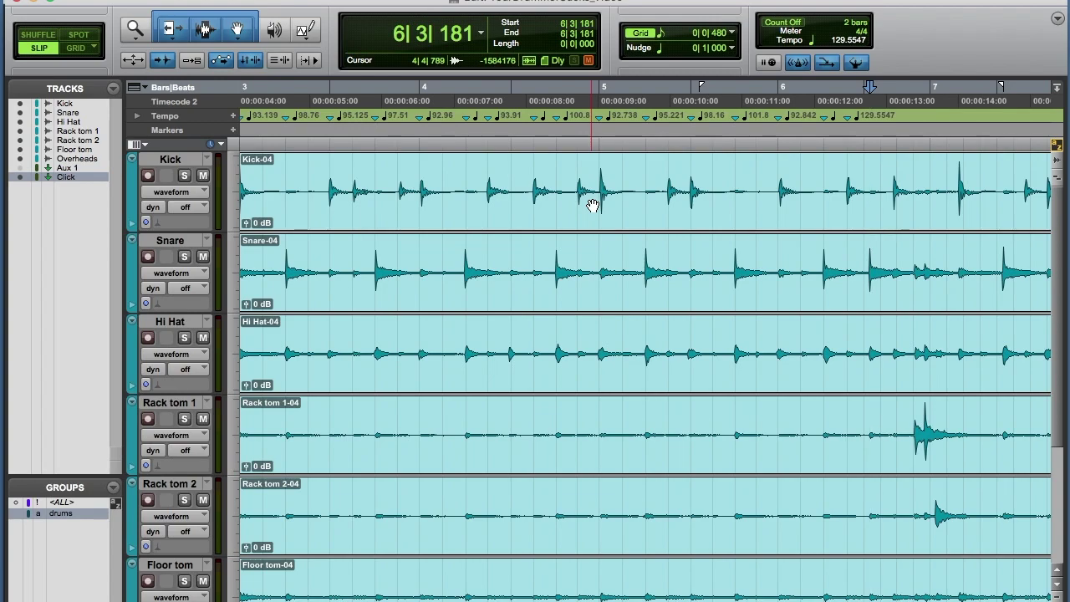
Step: Identify the second main snare hit of bar 6 with a 4/4 bar/beat marker at 6|3|000
key(super+i)
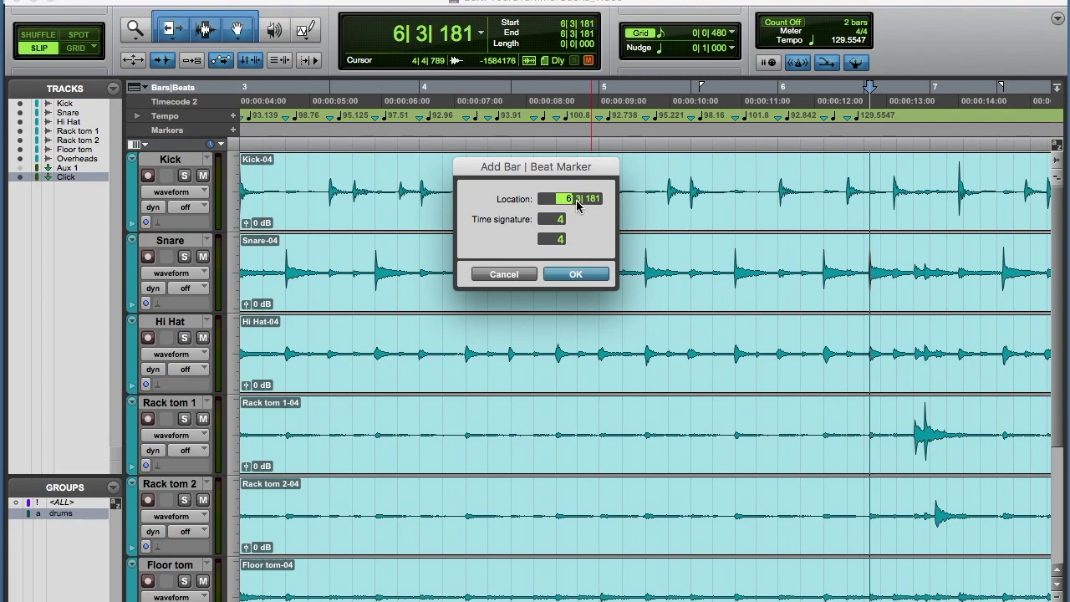
click(589, 201)
text(000)
key(Return)
Step: Audition the drums from beat 2 of bar 6 and again from just before bar 6 to locate beat 4 around the rack tom fill
scroll(617, 224, right, 3)
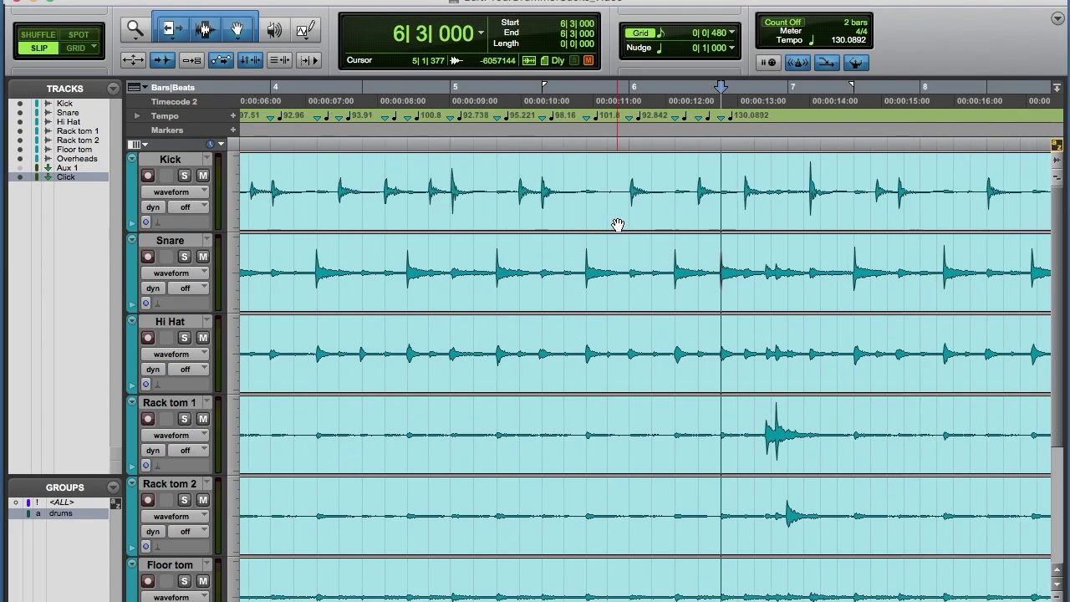
click(675, 168)
key(space)
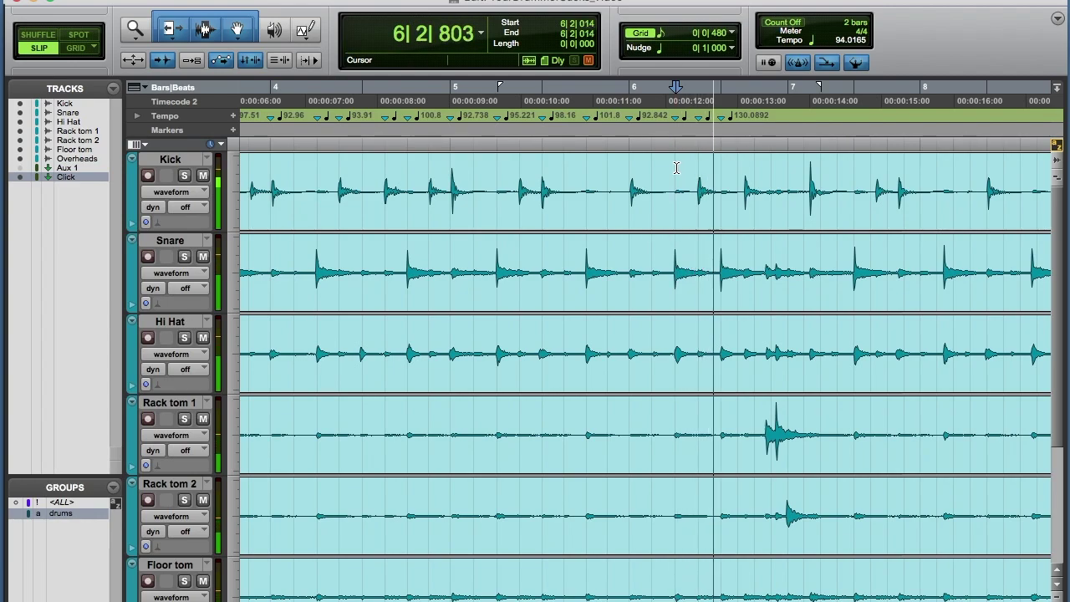
key(space)
key(space)
key(space)
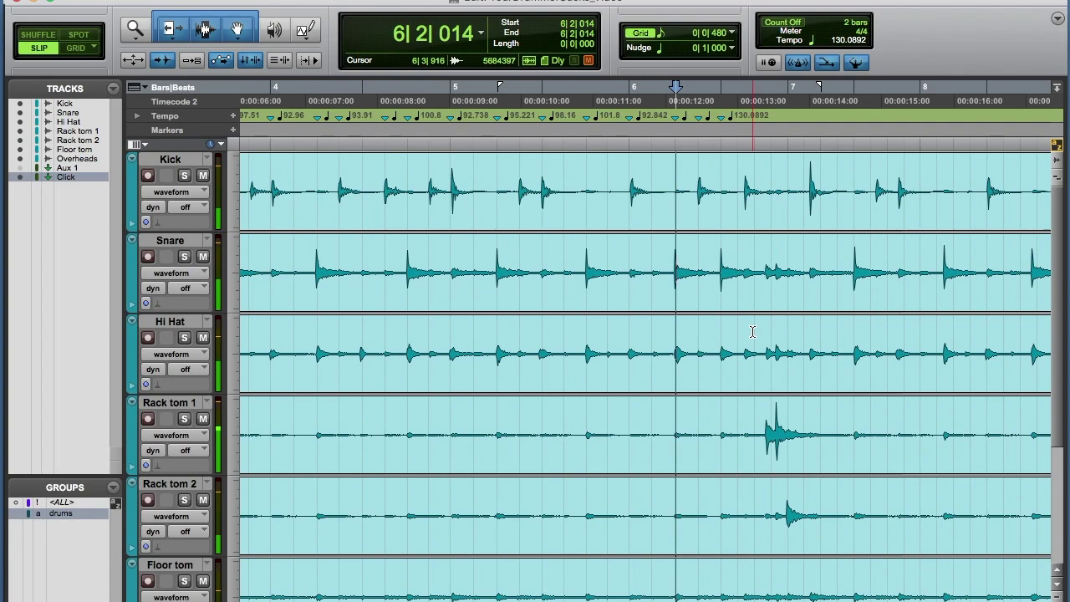
click(762, 407)
drag(761, 407, 825, 422)
click(761, 405)
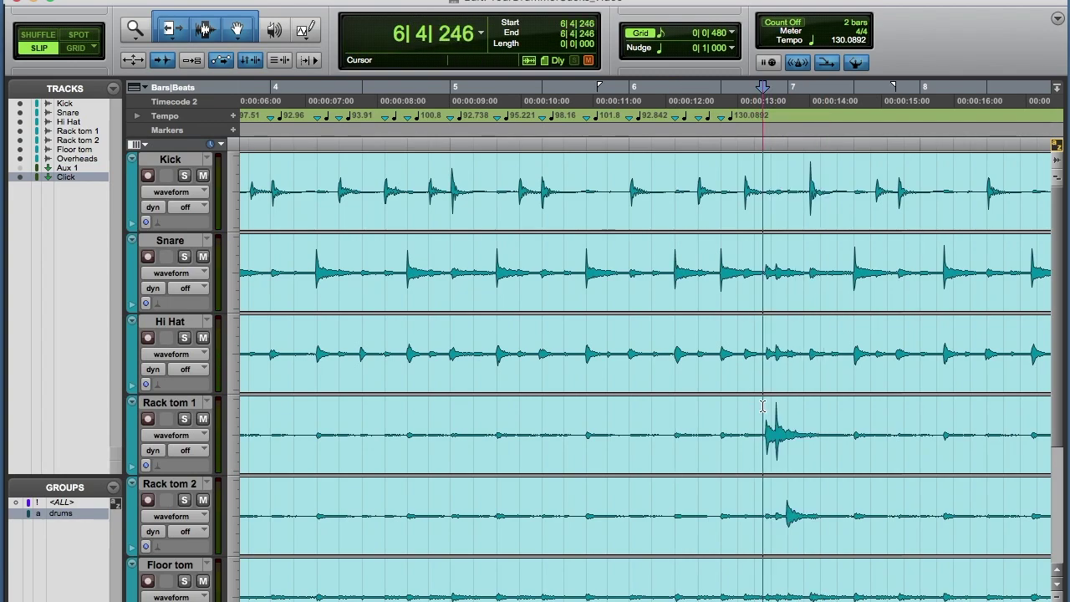
click(613, 180)
key(space)
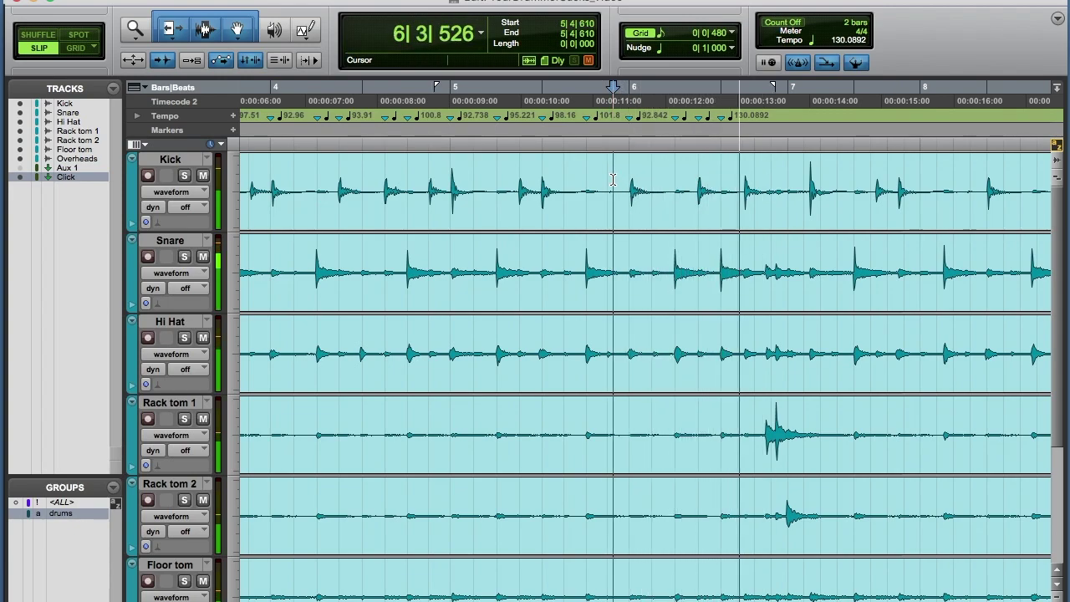
key(space)
Step: Place the edit cursor on the first Rack tom 1 hit of the fill and add a 4/4 bar/beat marker at 6|4|000
click(758, 402)
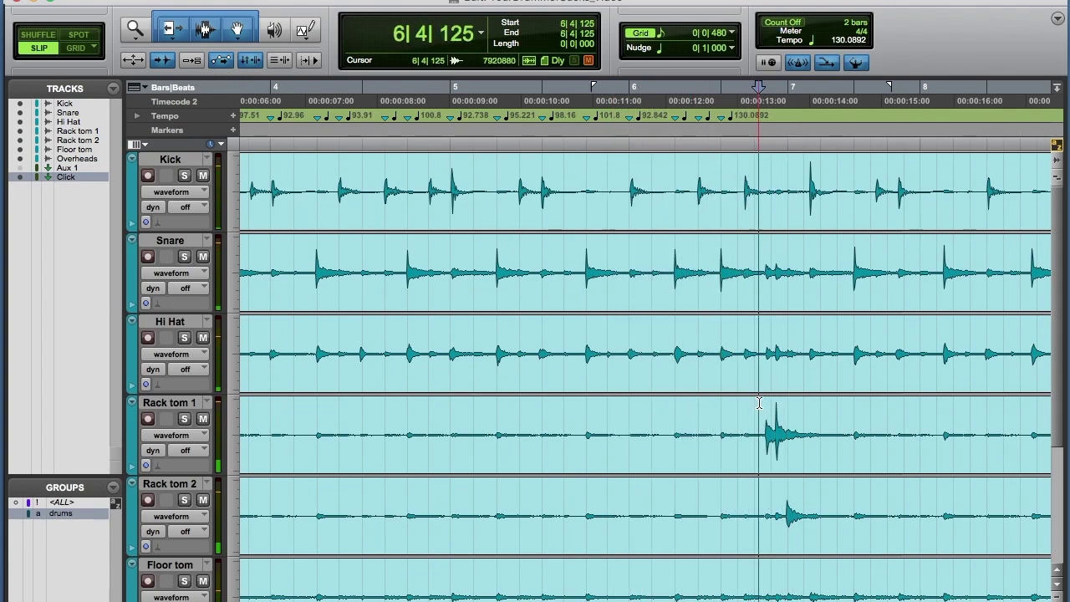
key(Tab)
drag(759, 403, 796, 406)
click(764, 411)
key(Tab)
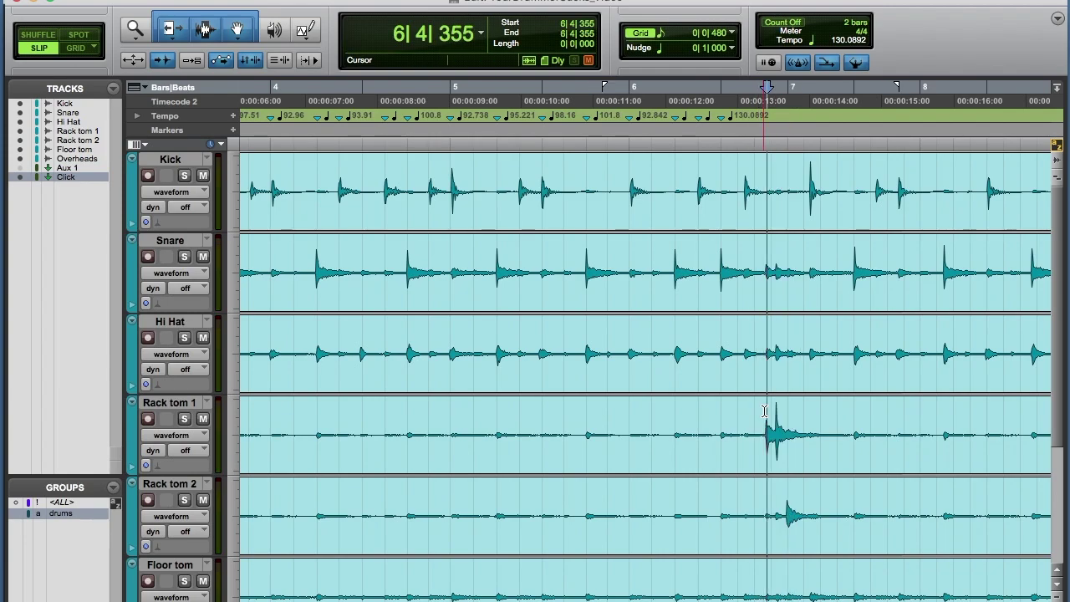
key(super+i)
click(593, 199)
text(000)
key(Return)
Step: Add a 4/4 bar/beat marker at 7|1|000 on the loud kick hit following the tom fill
click(805, 166)
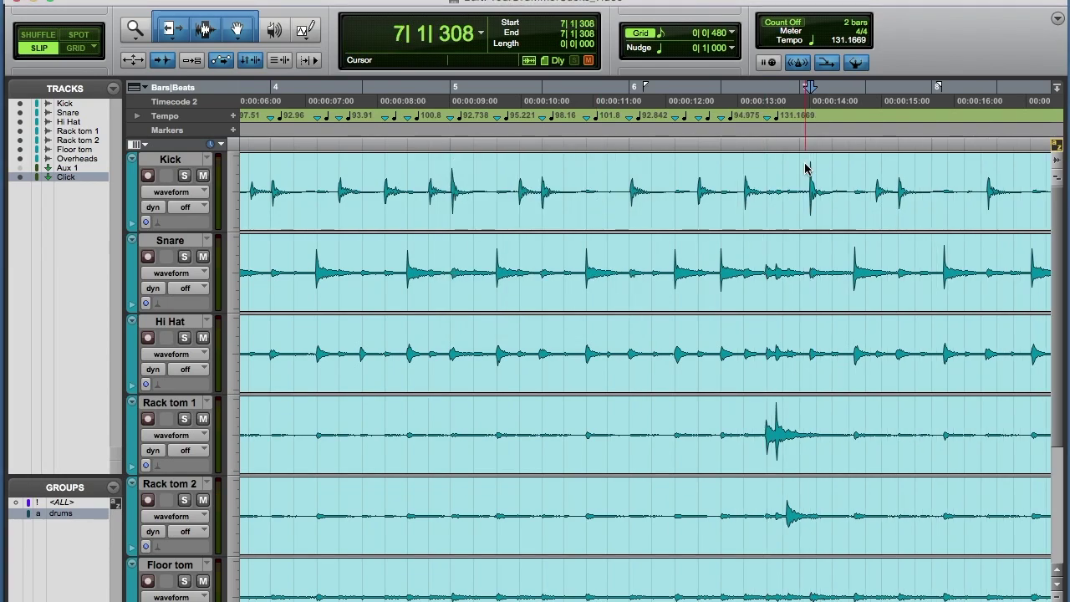
key(super+i)
click(586, 201)
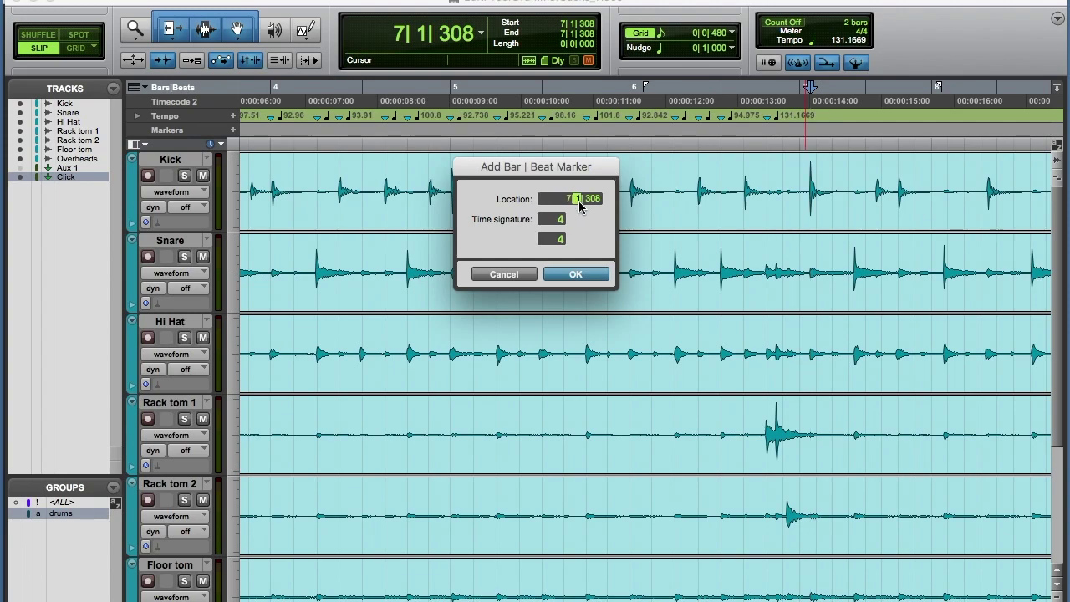
click(576, 274)
Step: Move to the next snare hit after the bar 7 downbeat and add a 4/4 bar/beat marker at 7|2|000
key(Tab)
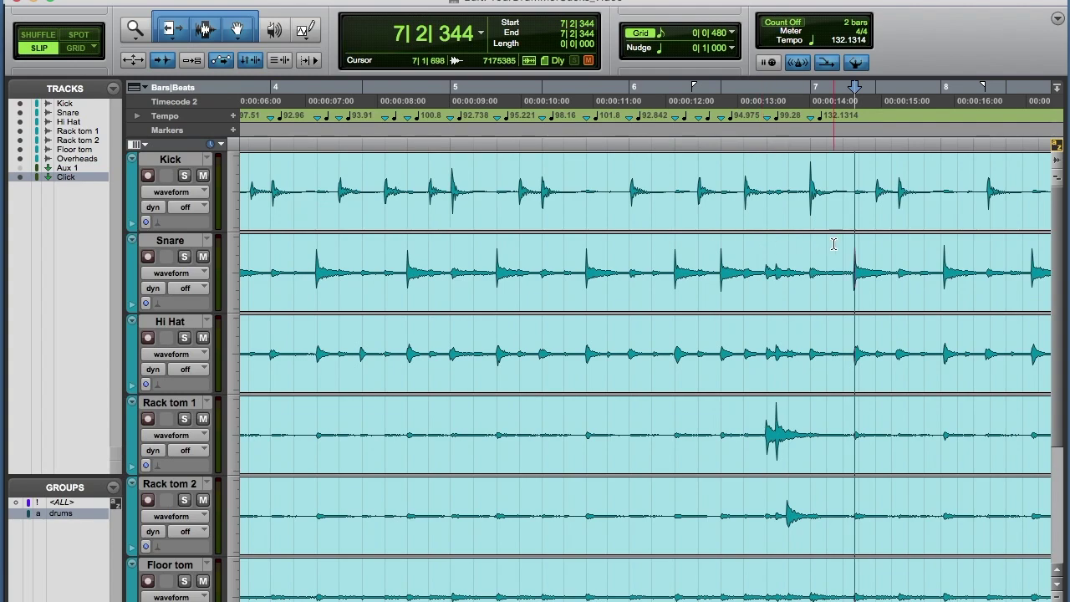
key(super+i)
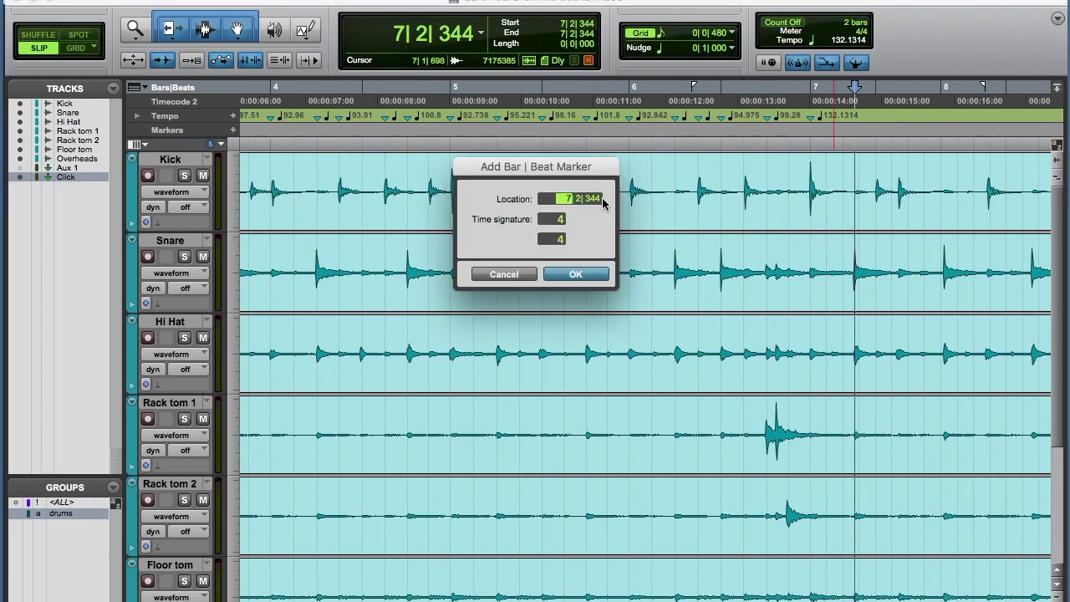
click(594, 199)
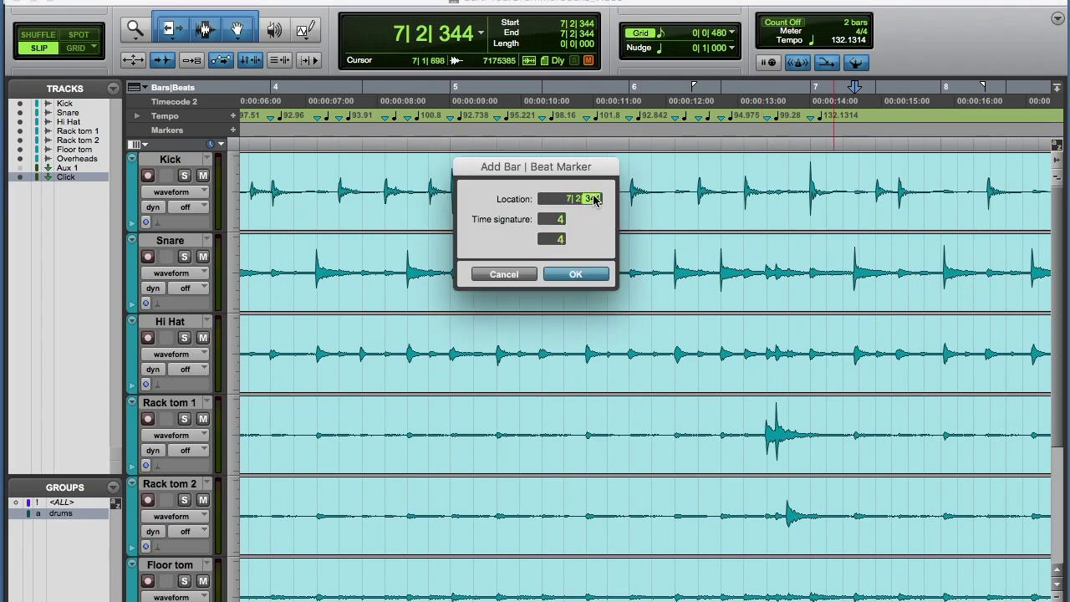
key(Return)
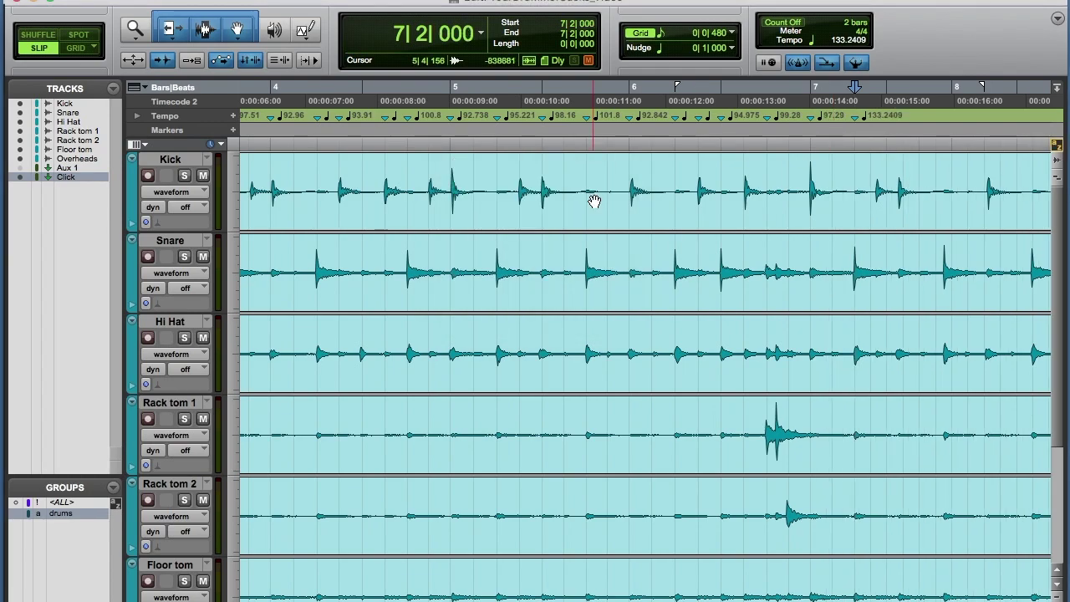
Step: Play on from 7|2|000, place the edit cursor on the second of the two close kick hits, and add a 4/4 bar/beat marker at 7|3|000
key(space)
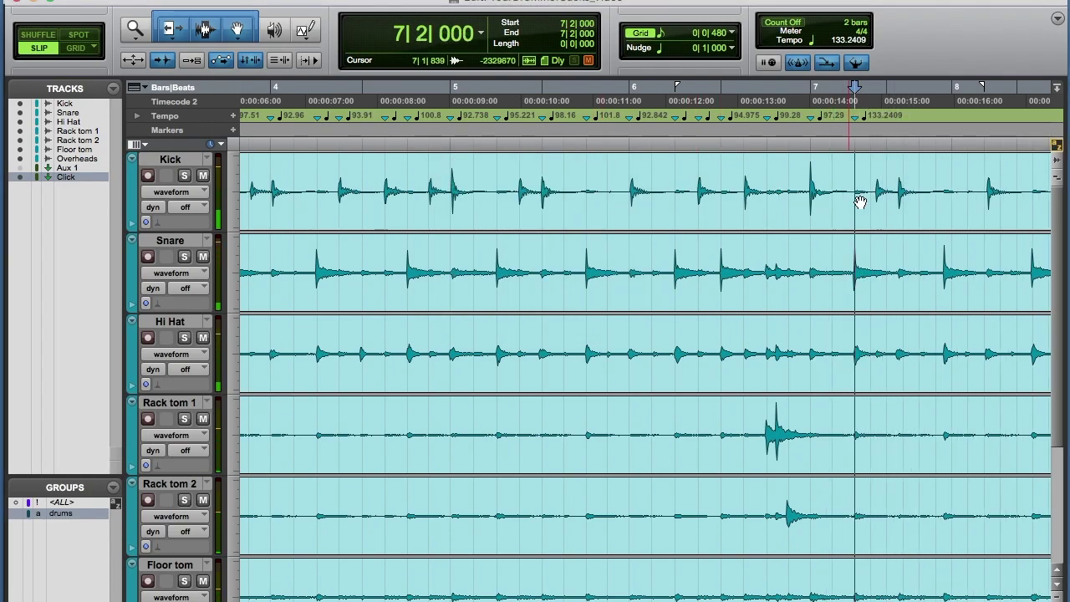
drag(864, 181, 882, 181)
click(898, 177)
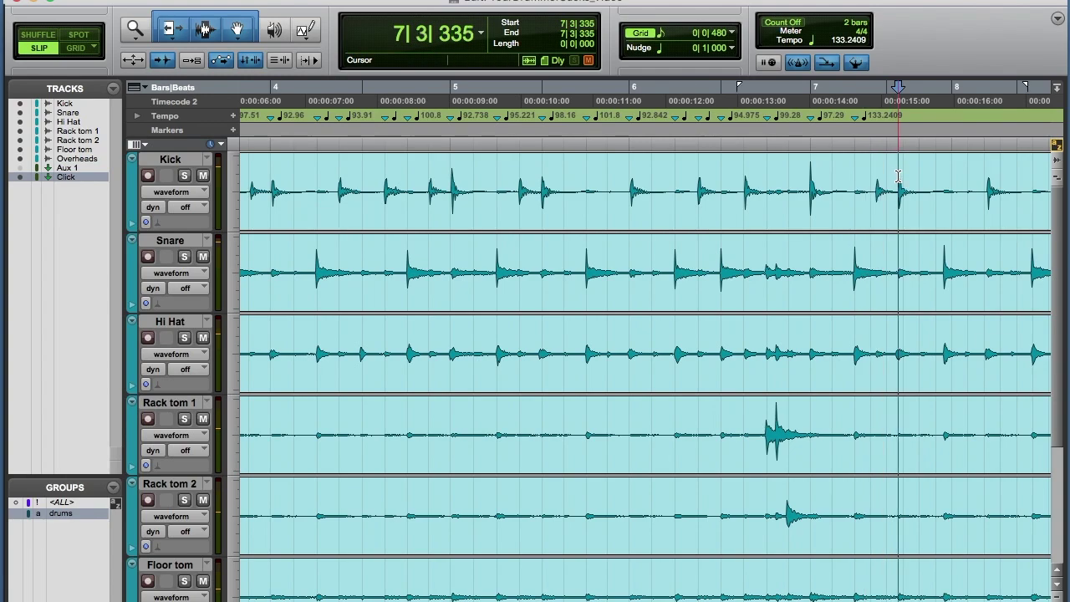
click(875, 168)
key(Tab)
key(Tab)
key(Tab)
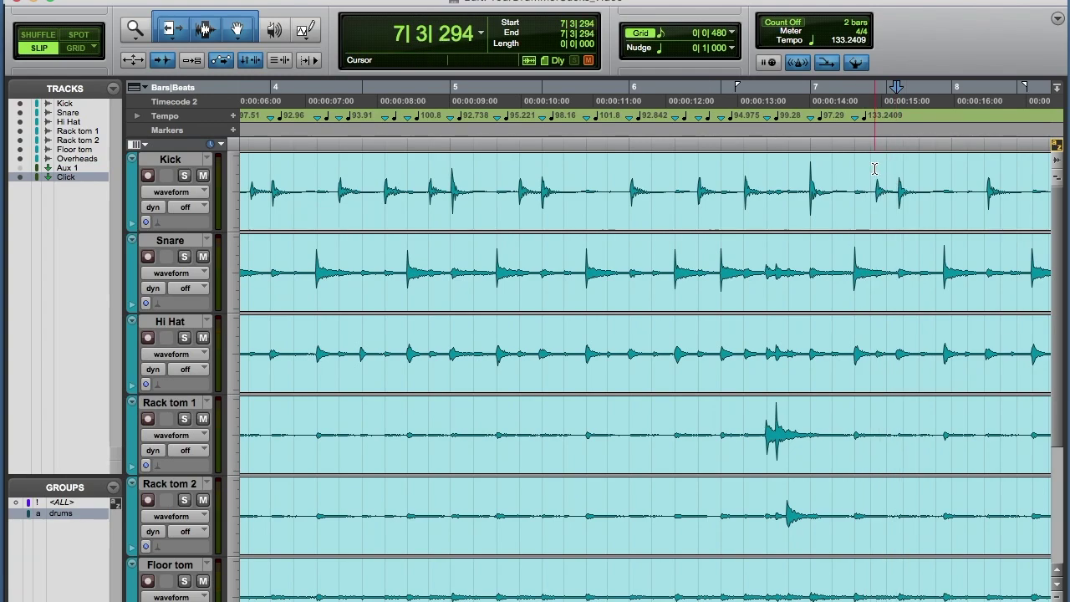
key(super+i)
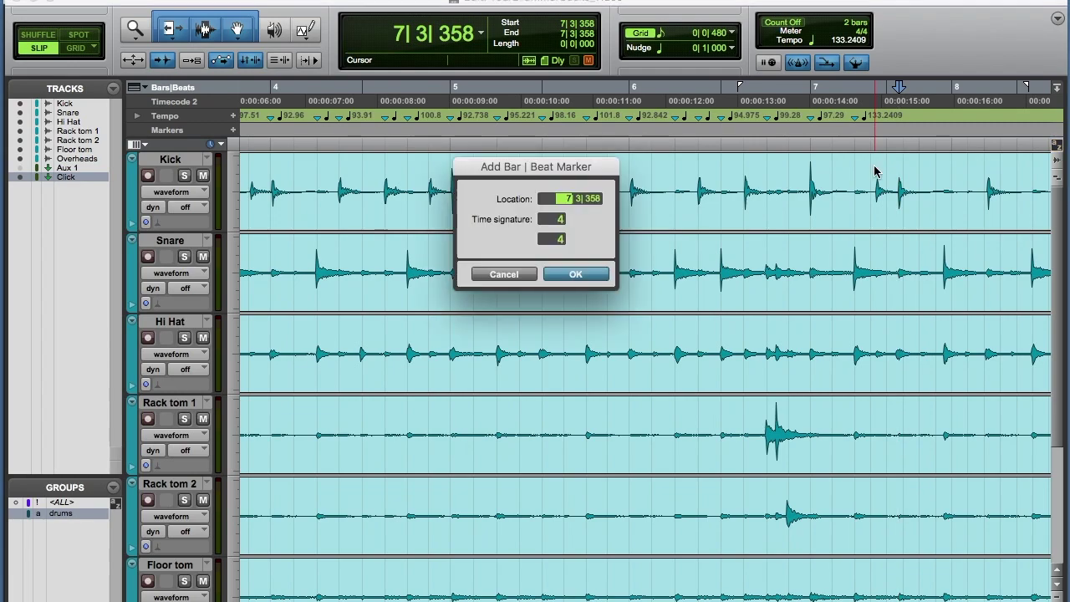
click(595, 199)
text(000)
key(Return)
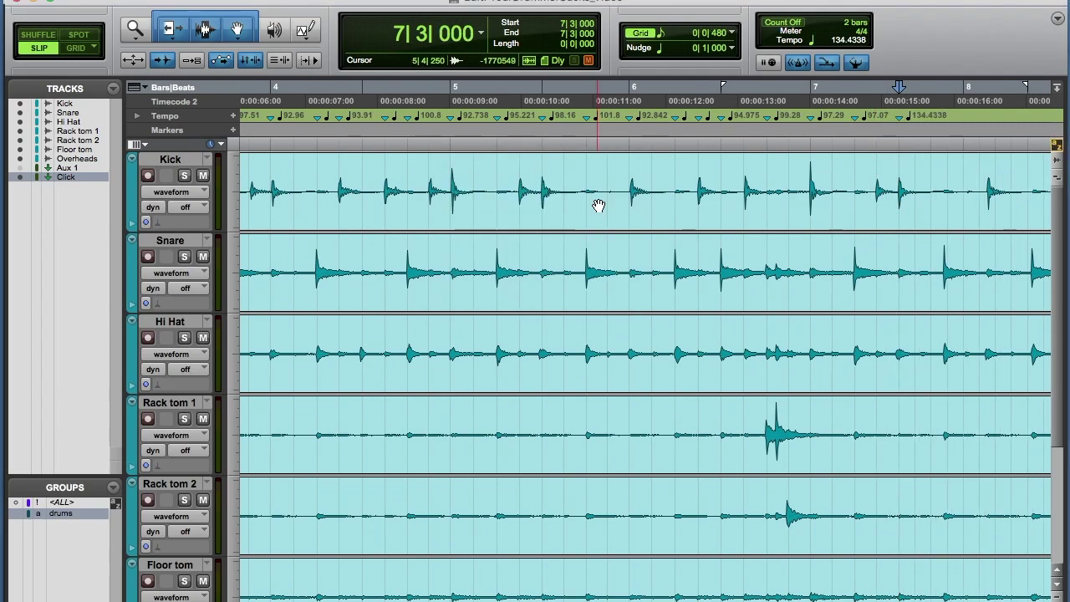
Step: Audition the last main snare hit of bar 7, place the edit cursor on its transient, and add a 4/4 bar/beat marker at 7|4|000
click(944, 240)
key(space)
key(space)
click(938, 241)
key(Tab)
key(super+i)
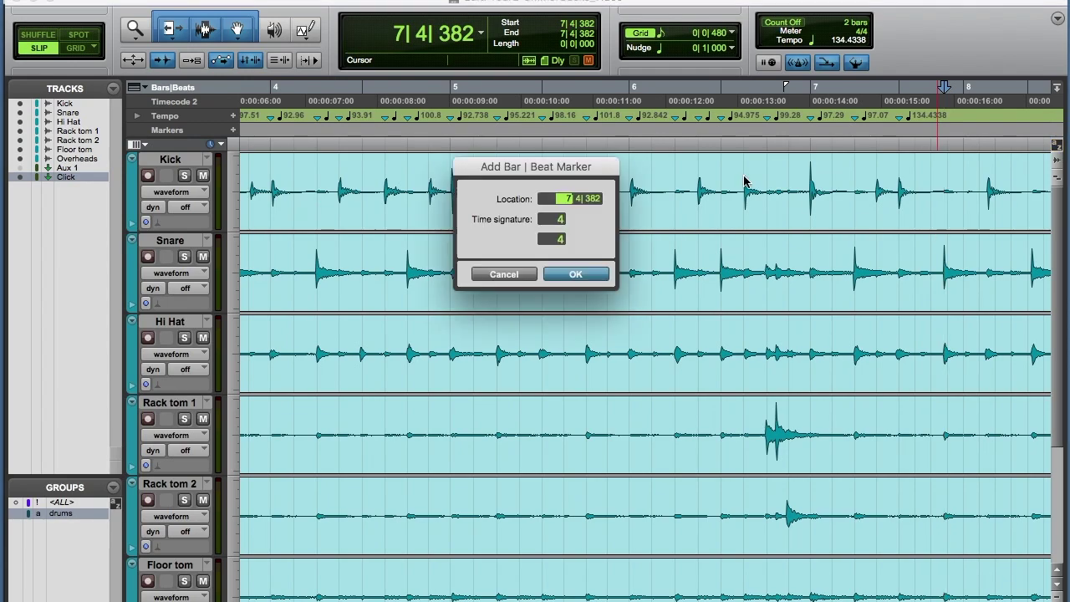
click(592, 200)
text(000)
key(Return)
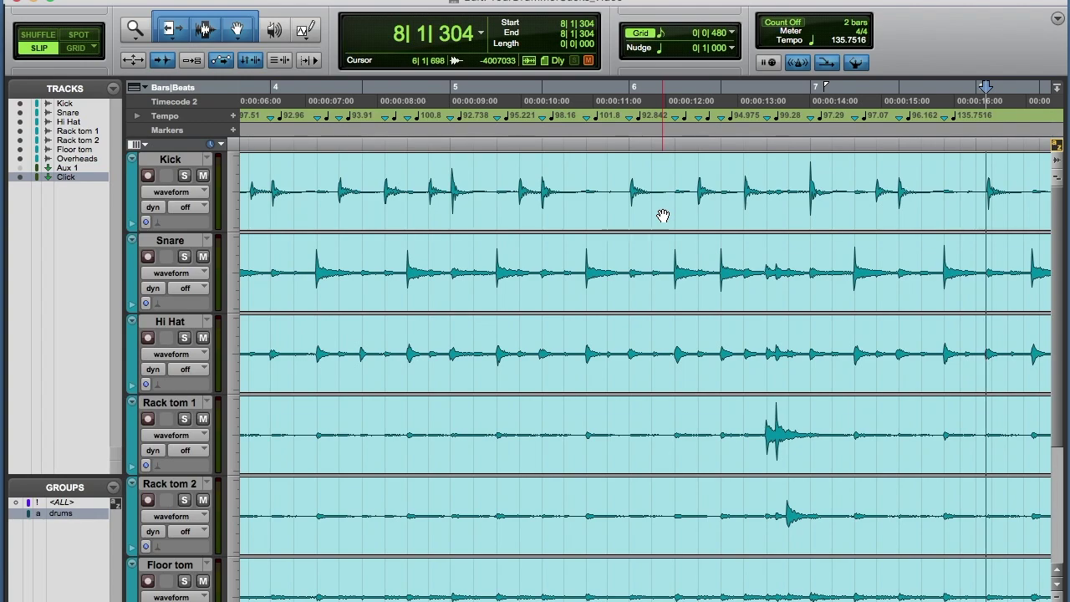
Step: Identify the kick hit following 7|4|000 as the next downbeat with a 4/4 bar/beat marker at 8|1|000
key(super+i)
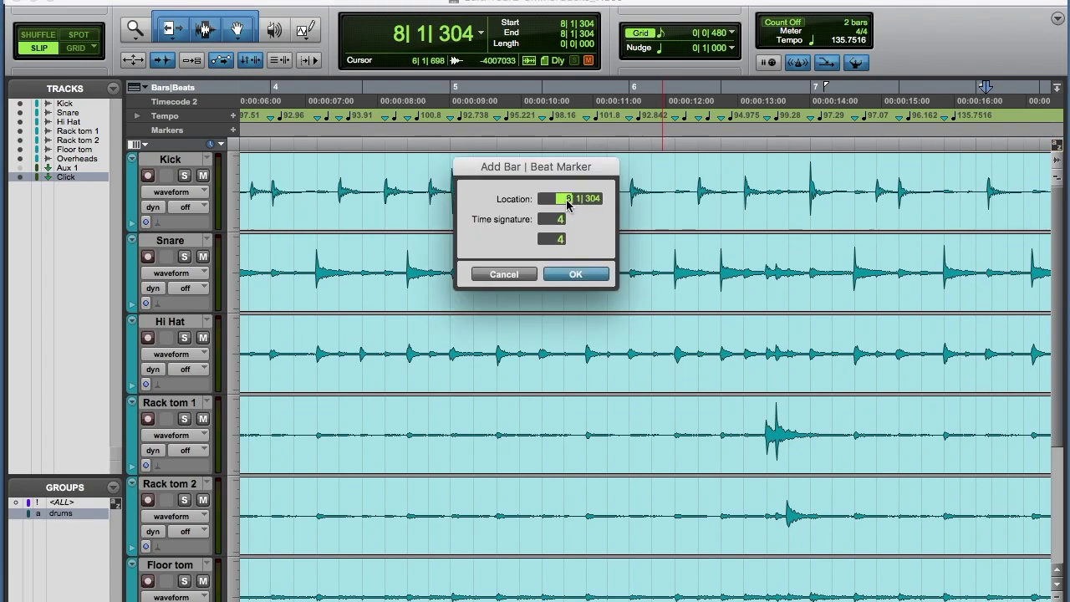
click(593, 200)
text(00)
key(Return)
Step: Add a 4/4 bar/beat marker at 8|2|000 on the first main snare hit of bar 8
scroll(670, 227, right, 5)
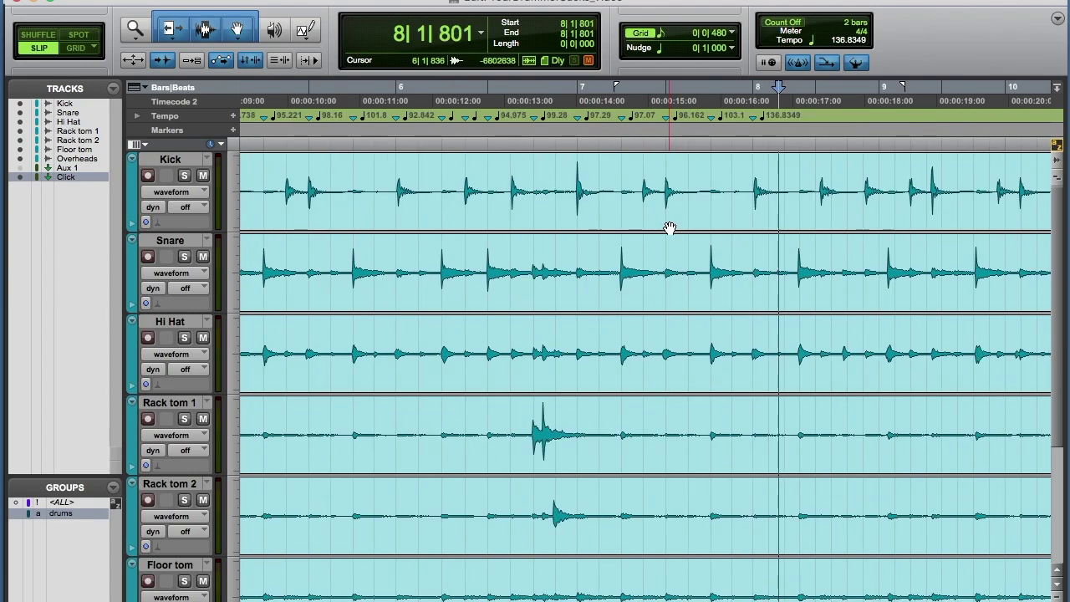
key(super+i)
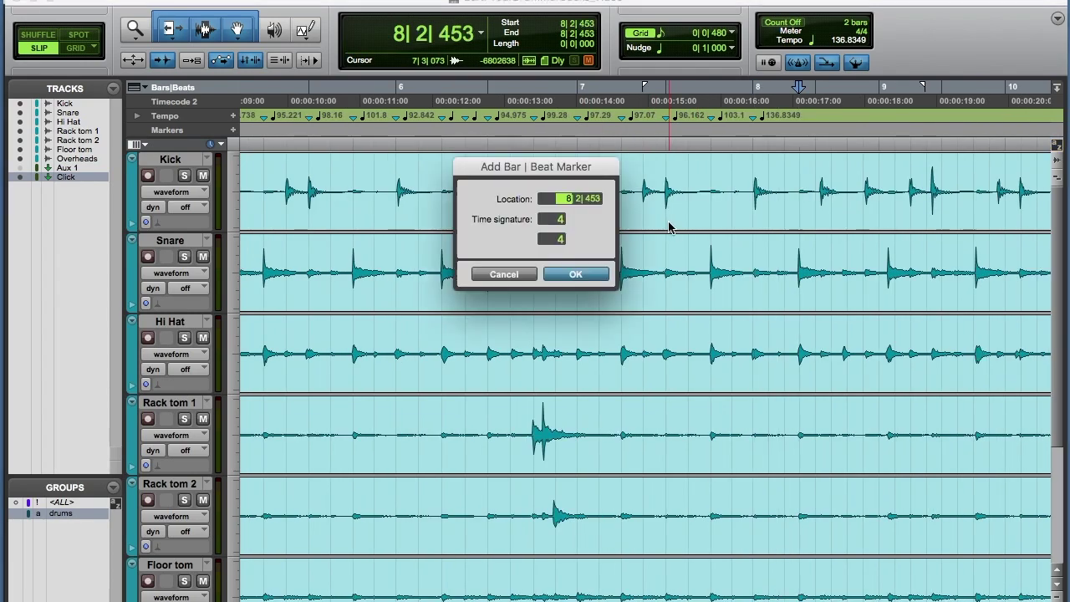
click(593, 200)
text(000)
key(Return)
Step: Audition the start of bar 8, place the edit cursor on the kick hit after 8|2|000, and add a 4/4 bar/beat marker at 8|2|480
click(738, 178)
key(space)
key(space)
click(816, 188)
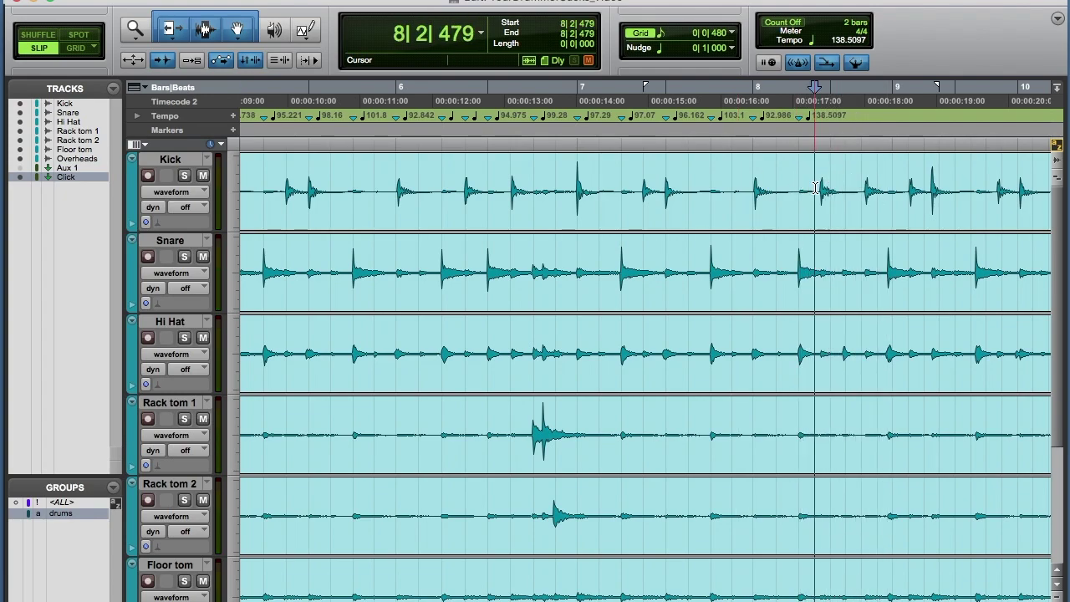
drag(805, 191, 893, 190)
click(823, 183)
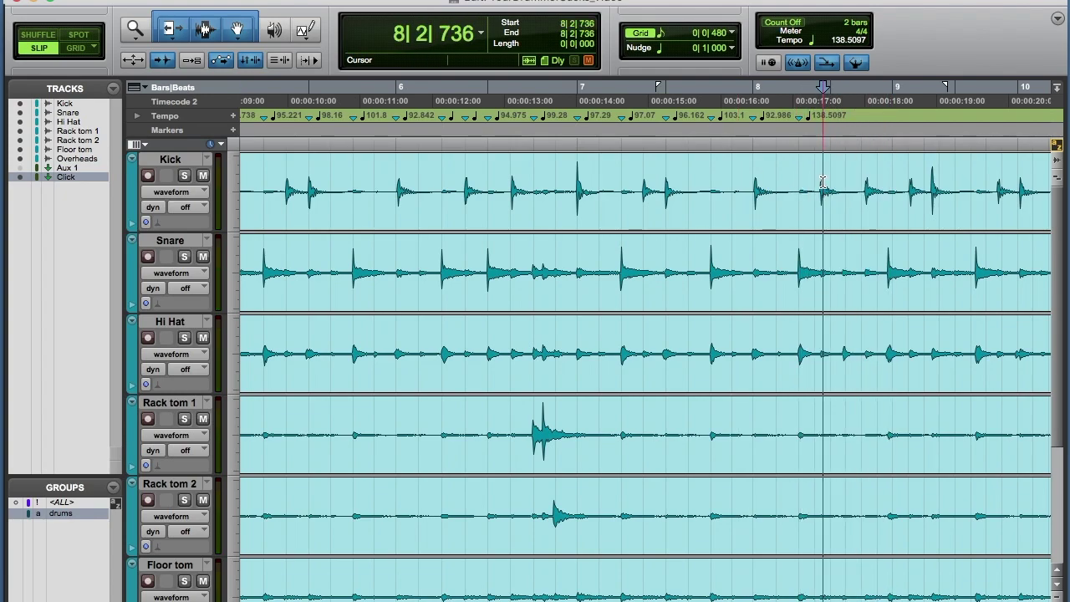
click(814, 182)
click(820, 183)
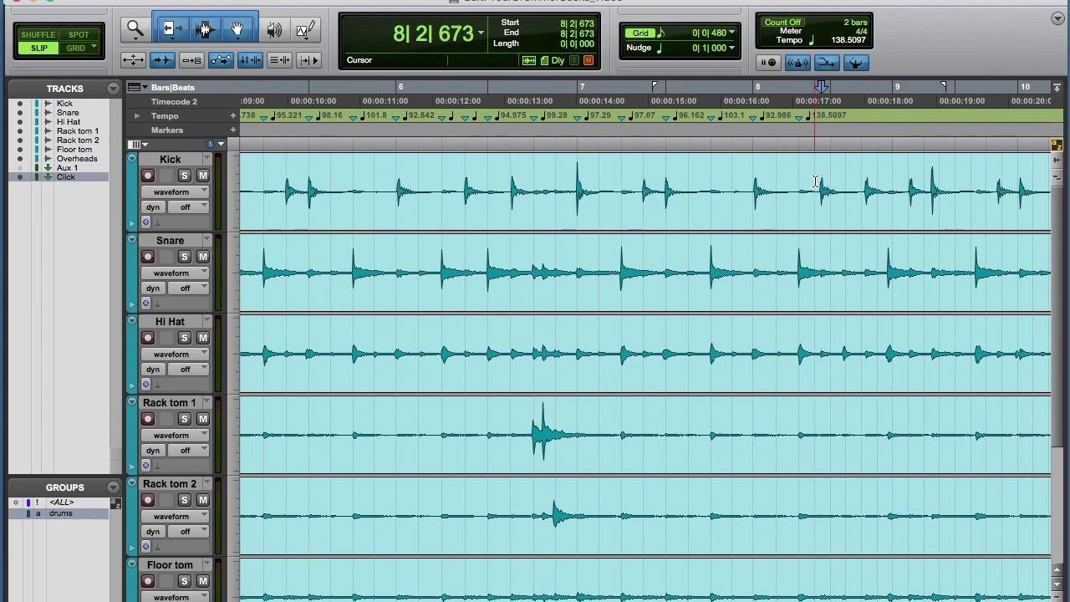
key(super+i)
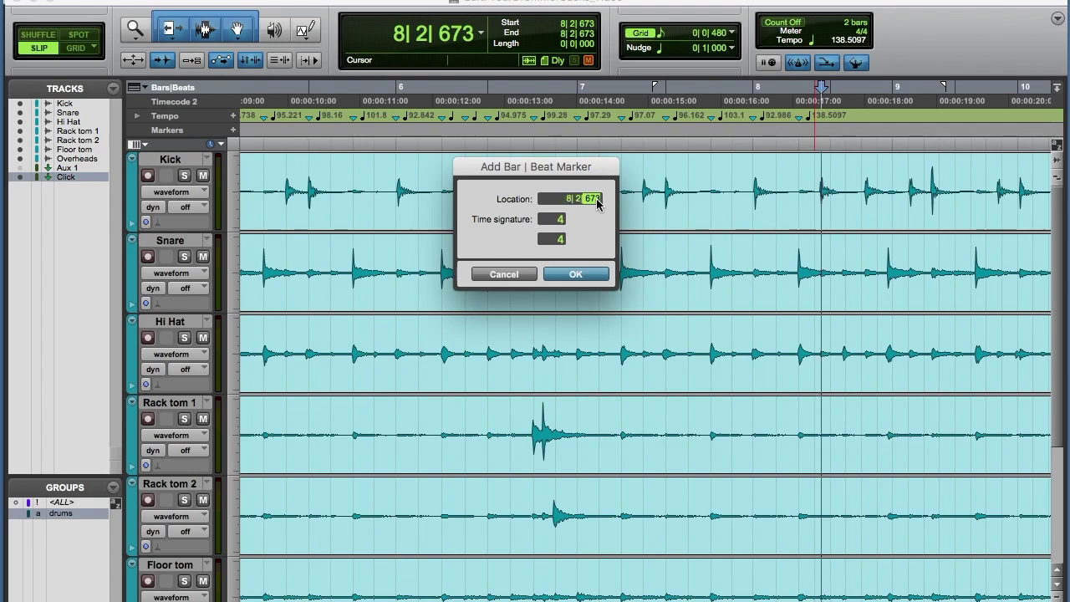
text(480)
key(Return)
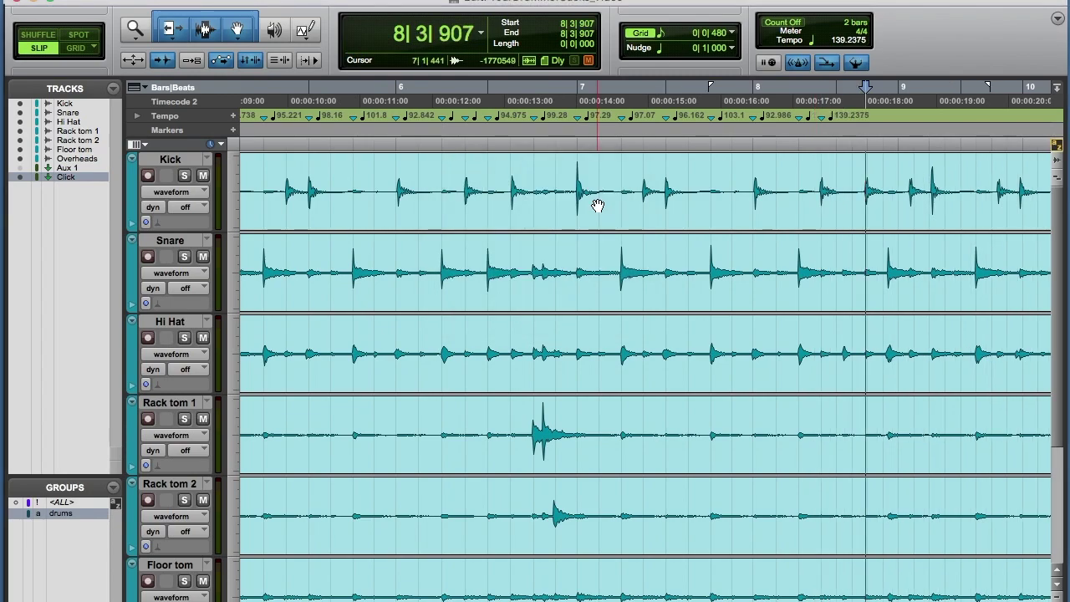
Step: Add a 4/4 bar/beat marker at 8|3|480 on the kick hit at the edit cursor
key(super+i)
click(568, 199)
click(594, 200)
text(480)
key(Tab)
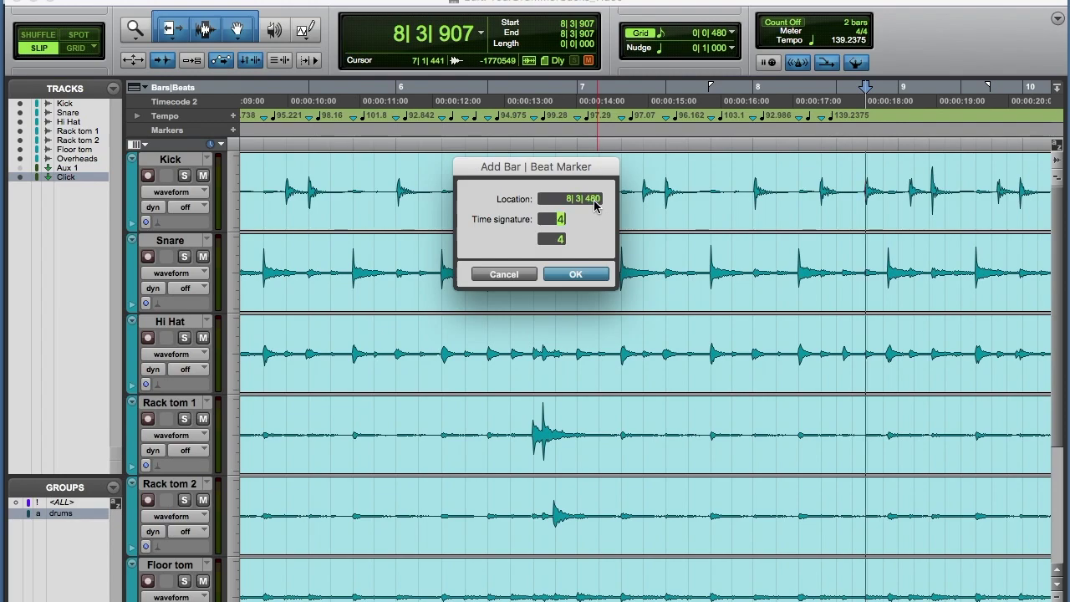
click(576, 275)
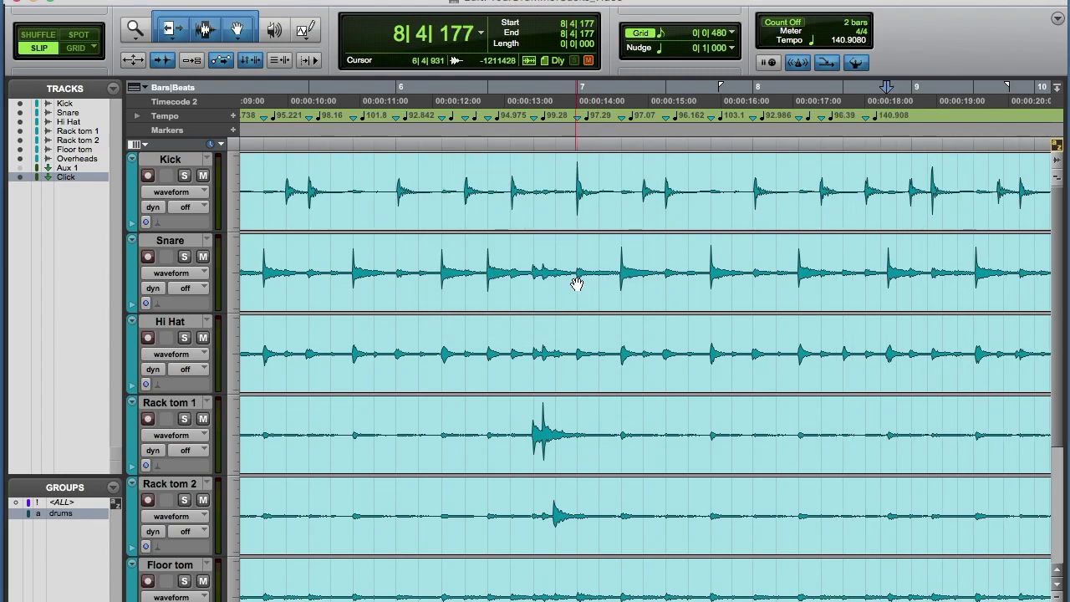
Step: Identify the snare hit following 8|3|480 with a 4/4 bar/beat marker at 8|4|000
key(super+i)
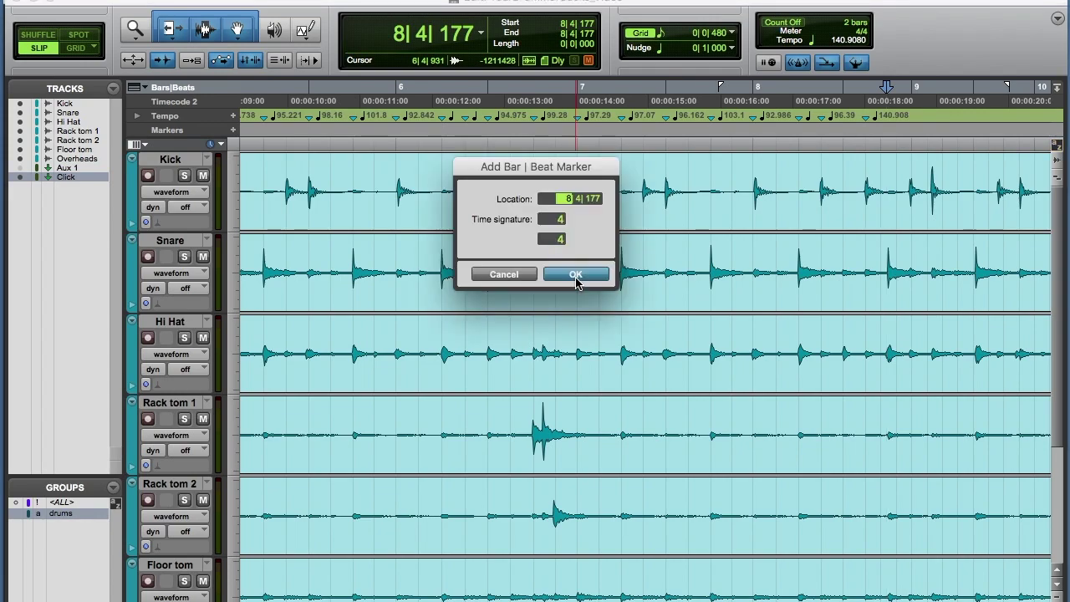
click(592, 199)
text(000)
key(Return)
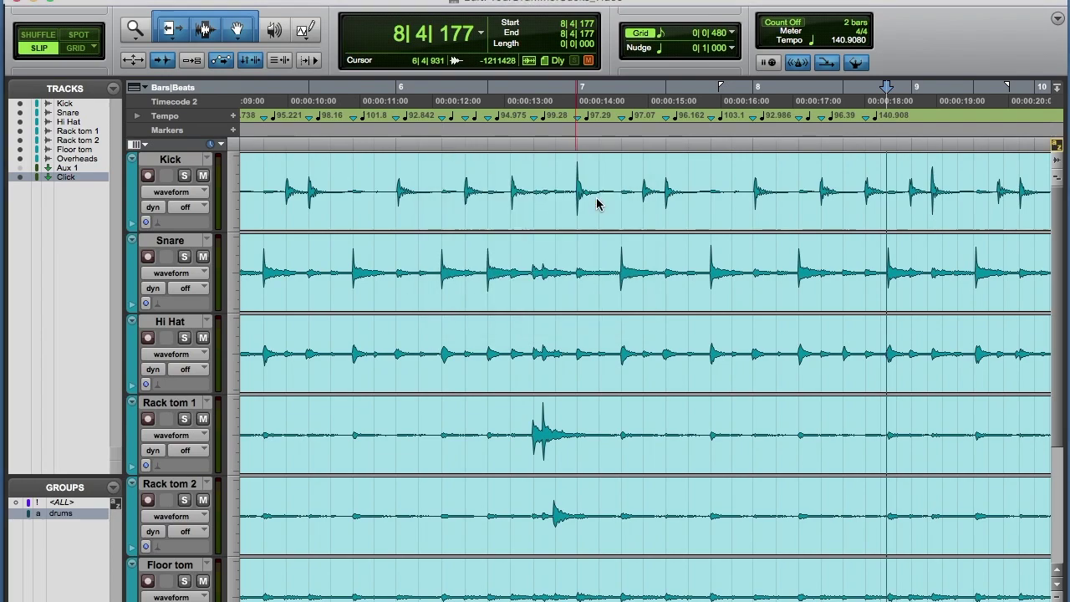
Step: Audition the passage after 8|4|000, place the edit cursor on the loud downbeat kick, and add a 4/4 bar/beat marker at 9|1|000
key(space)
key(space)
click(923, 163)
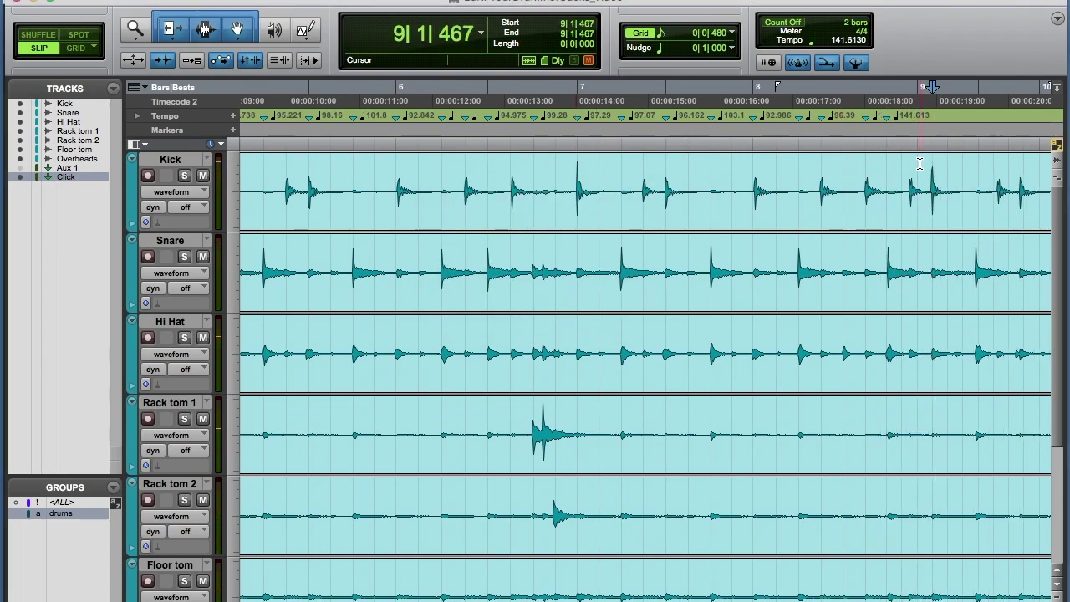
key(super+i)
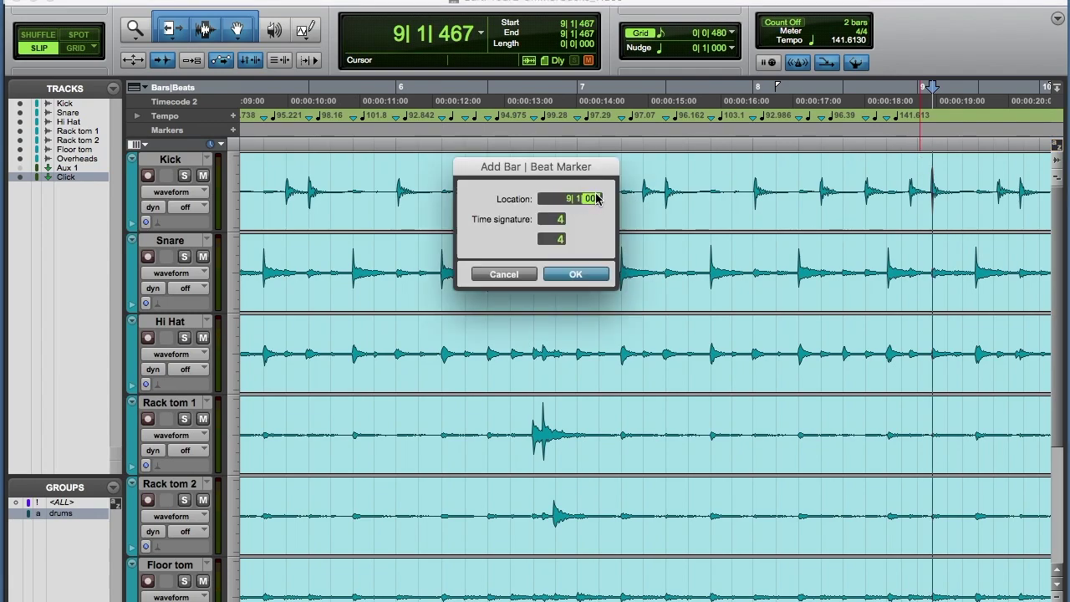
key(Return)
Step: Advance to the first main snare hit of bar 9 and add a 4/4 bar/beat marker at 9|2|000
key(Tab)
key(super+i)
key(Right)
key(Right)
key(Return)
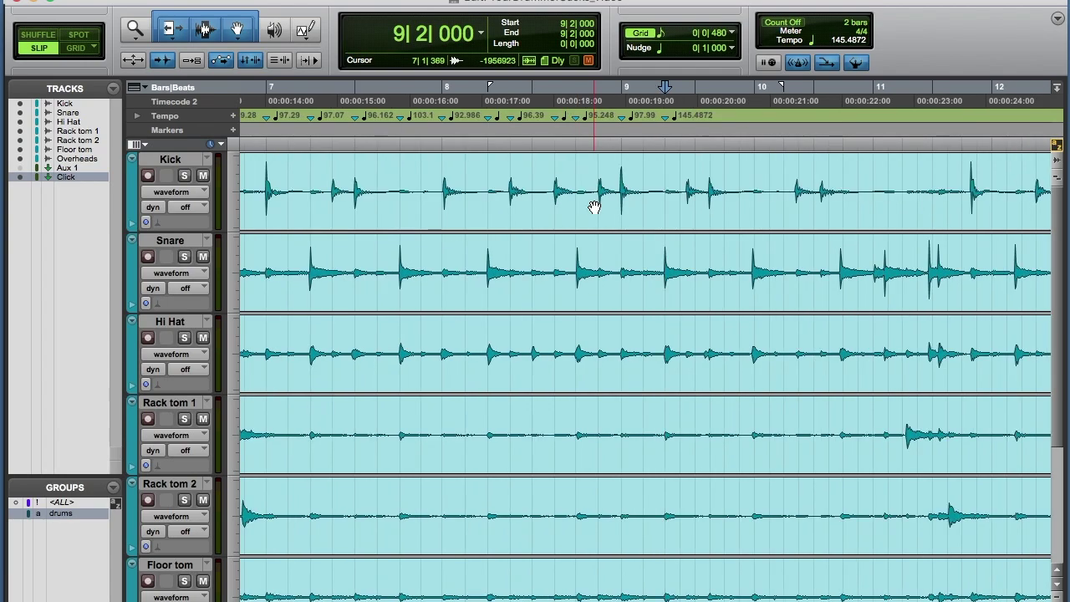
Step: Audition from 9|2|000, place the edit cursor on the second following kick hit, and add a 4/4 bar/beat marker at 9|3|000
key(space)
key(space)
click(695, 165)
key(Tab)
key(Tab)
key(super+i)
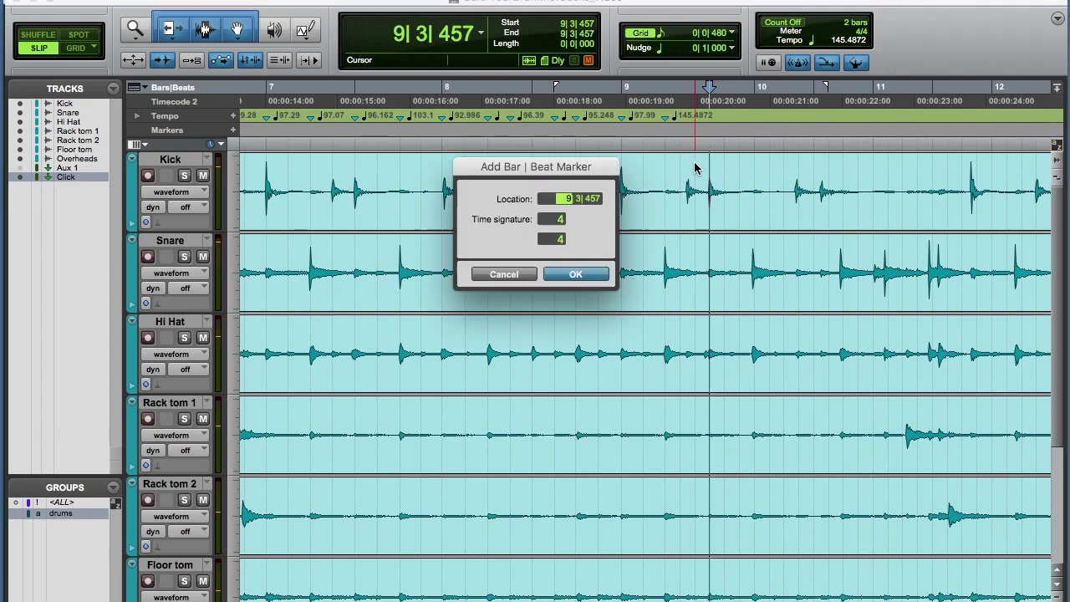
click(592, 201)
text(000)
key(Return)
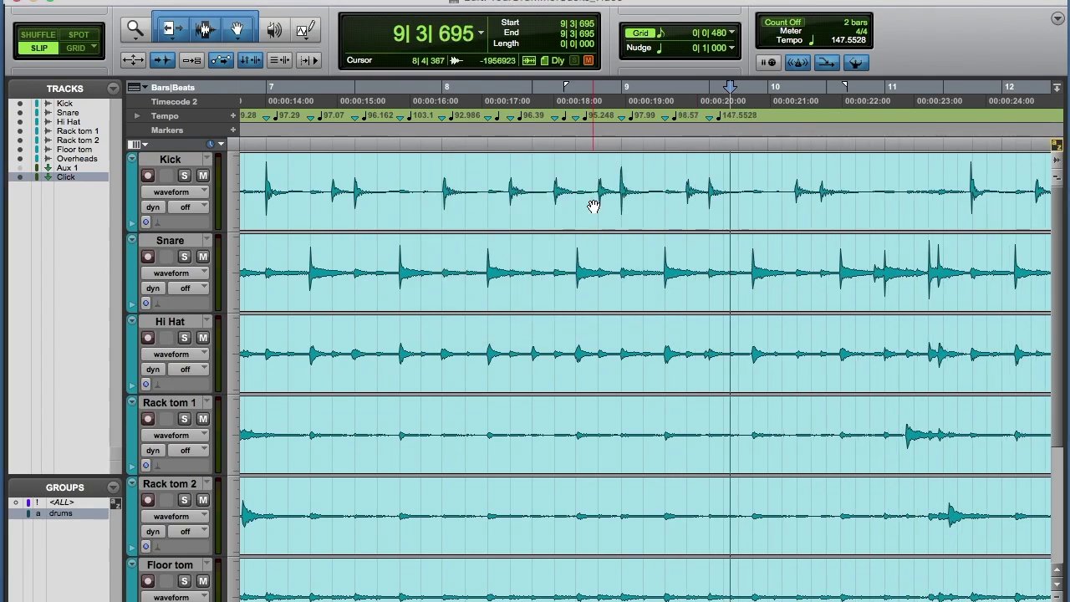
Step: Move to the last main snare hit of bar 9 and add a 4/4 bar/beat marker at 9|4|000
key(Tab)
key(super+i)
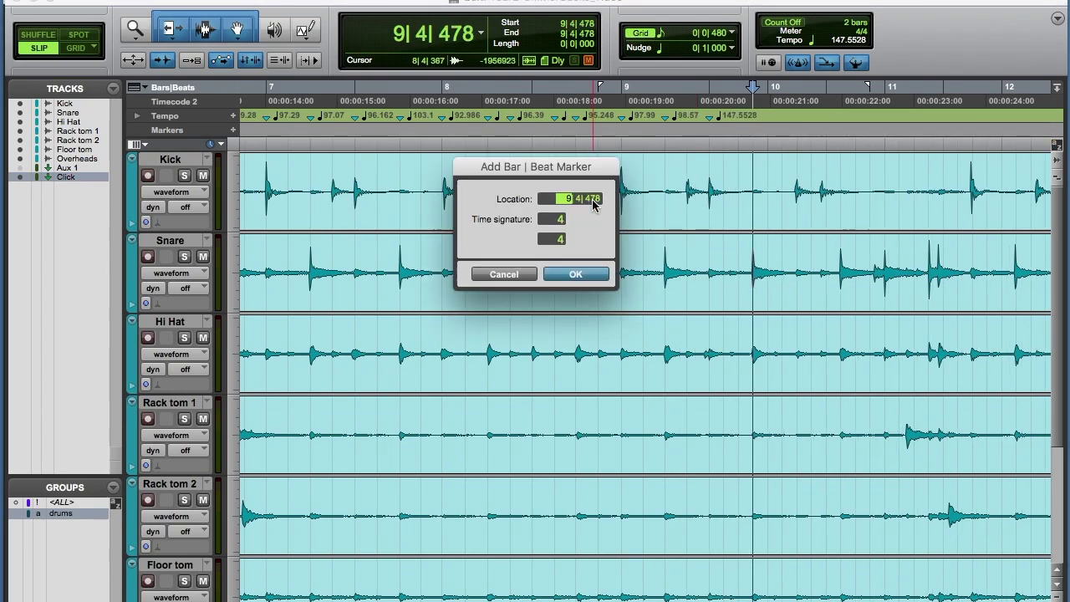
click(594, 200)
text(000)
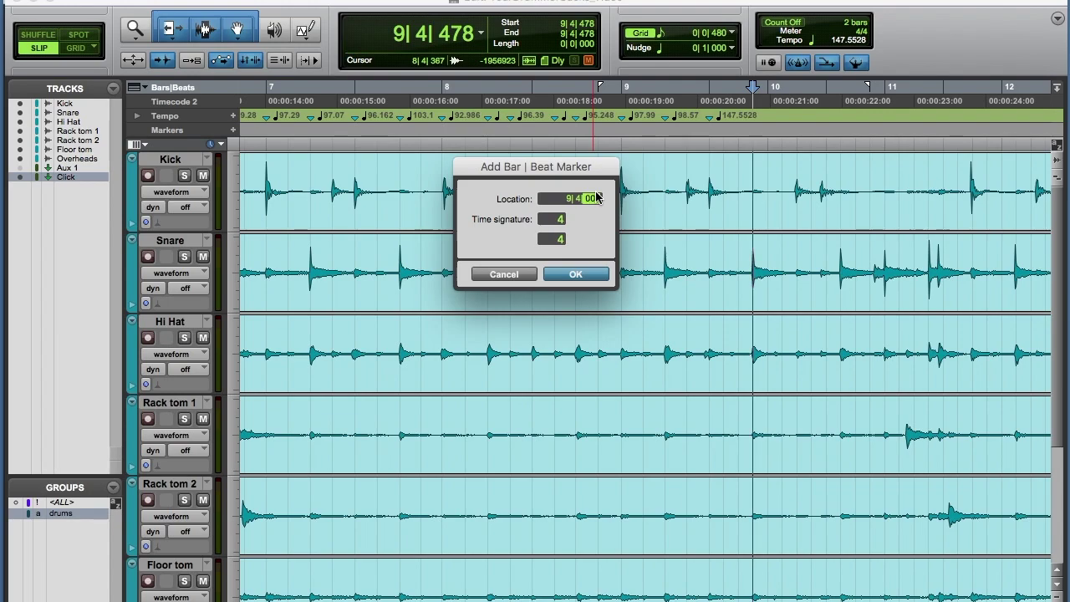
key(Return)
Step: Audition from 9|4|000, place the edit cursor on the following kick hit, and add a 4/4 bar/beat marker at 10|1|000
key(space)
key(space)
click(774, 173)
click(787, 175)
key(super+i)
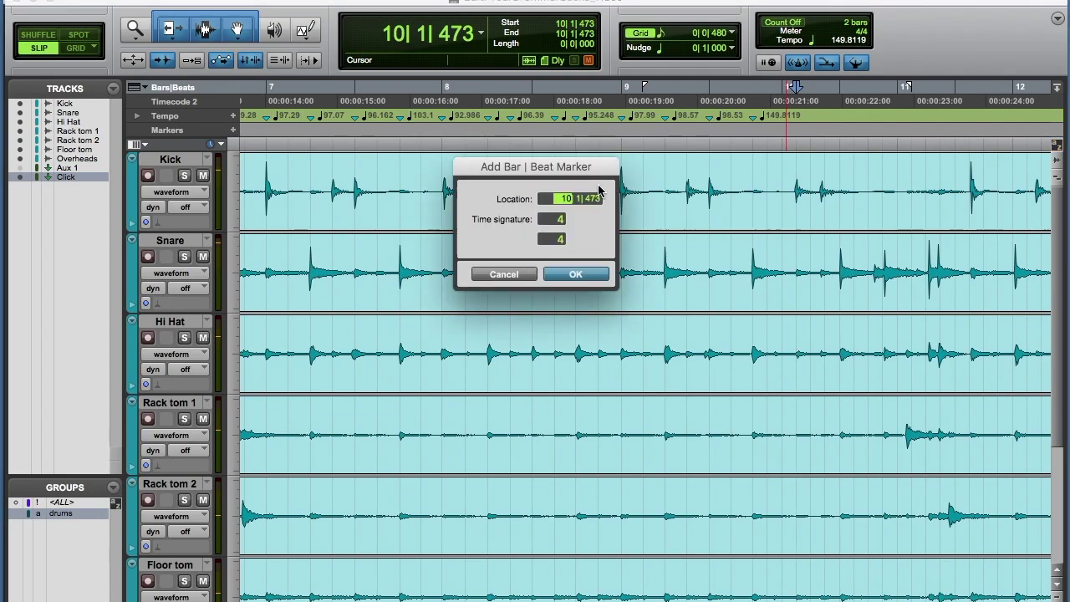
click(597, 199)
text(00)
key(Return)
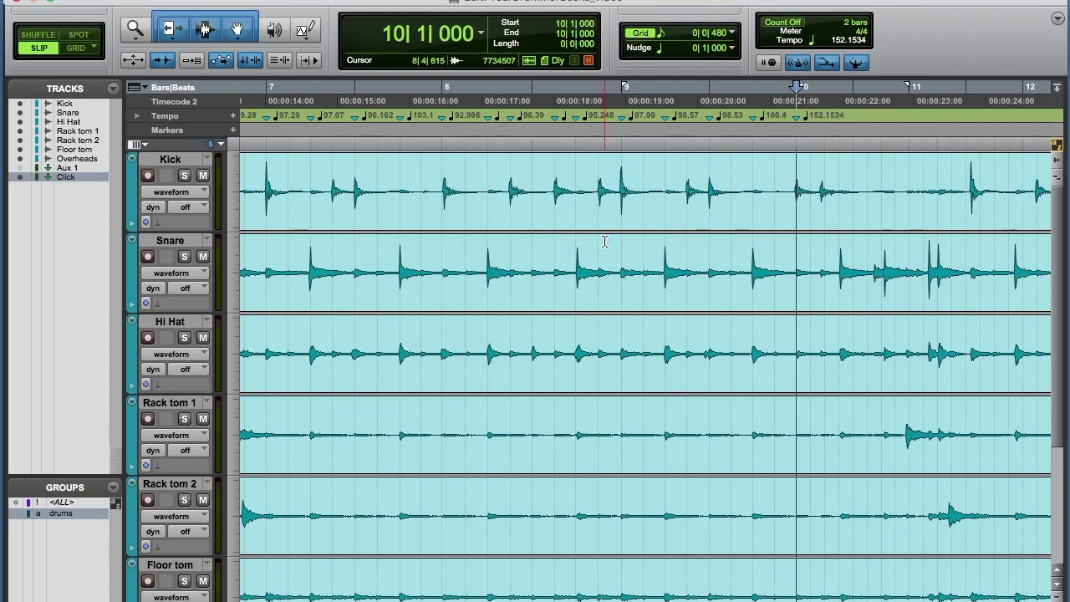
Step: Go back to the beginning of the session and unmute the Click track
drag(864, 116, 238, 117)
click(535, 165)
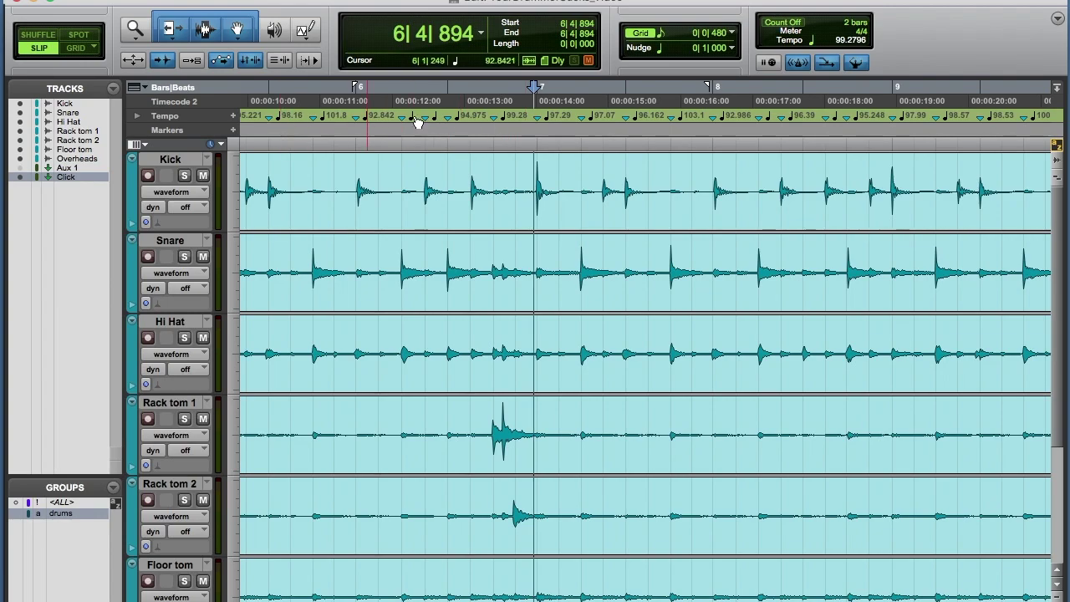
scroll(371, 174, left, 5)
scroll(371, 173, left, 5)
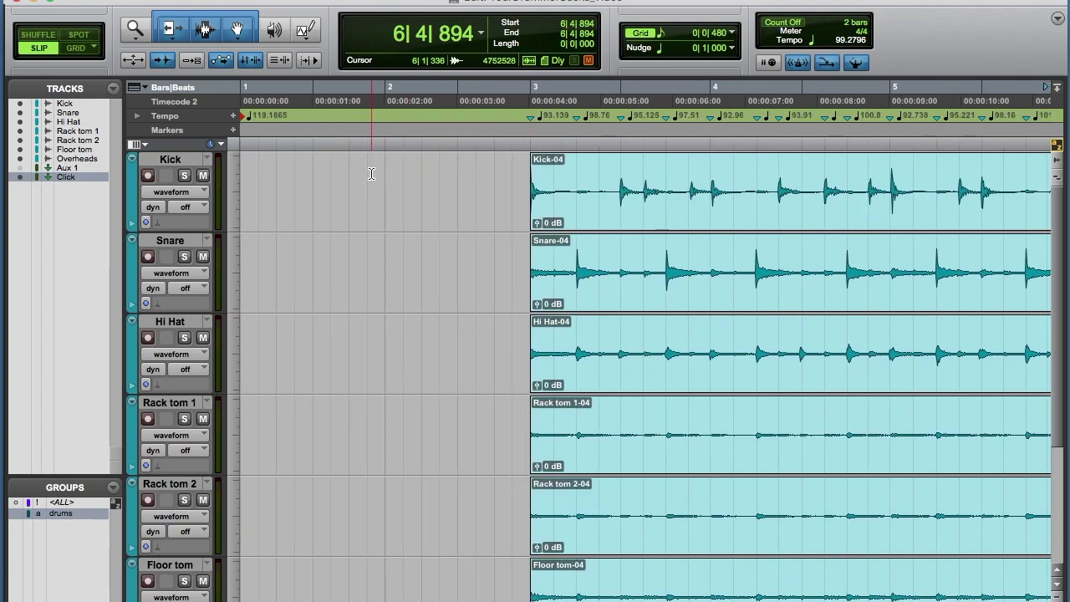
scroll(186, 346, down, 5)
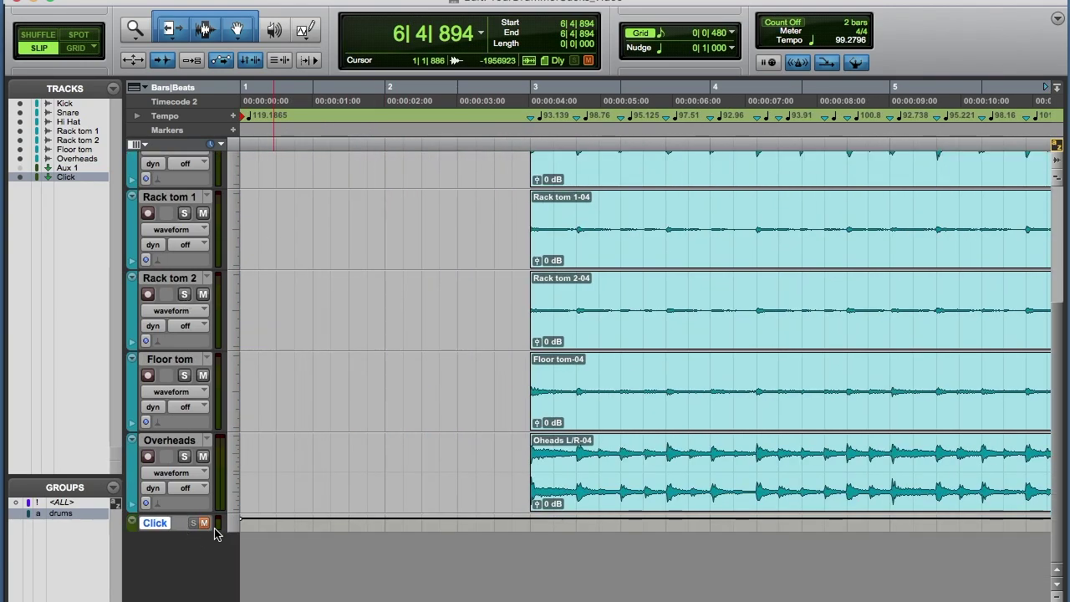
scroll(461, 363, up, 5)
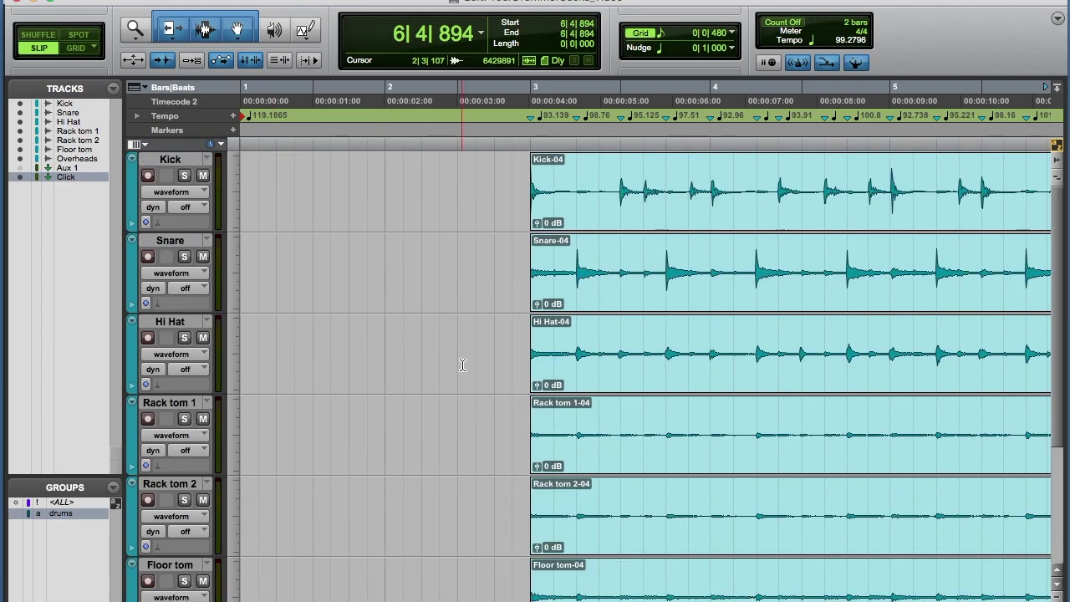
Step: Select the grouped drum clips and play them with the click from 3|1|000 to check the tempo map
click(555, 220)
key(space)
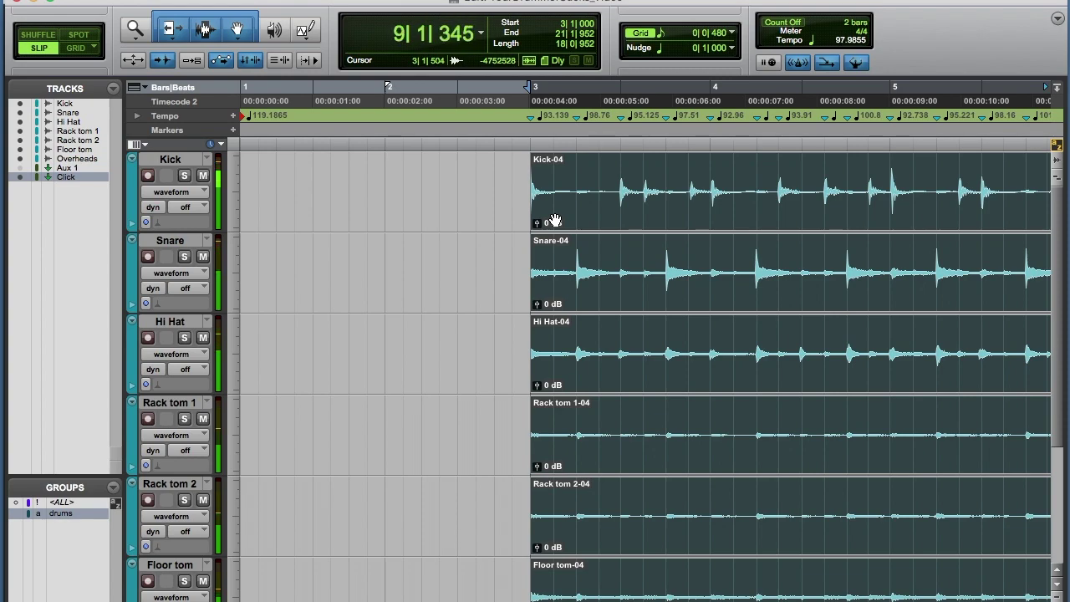
key(space)
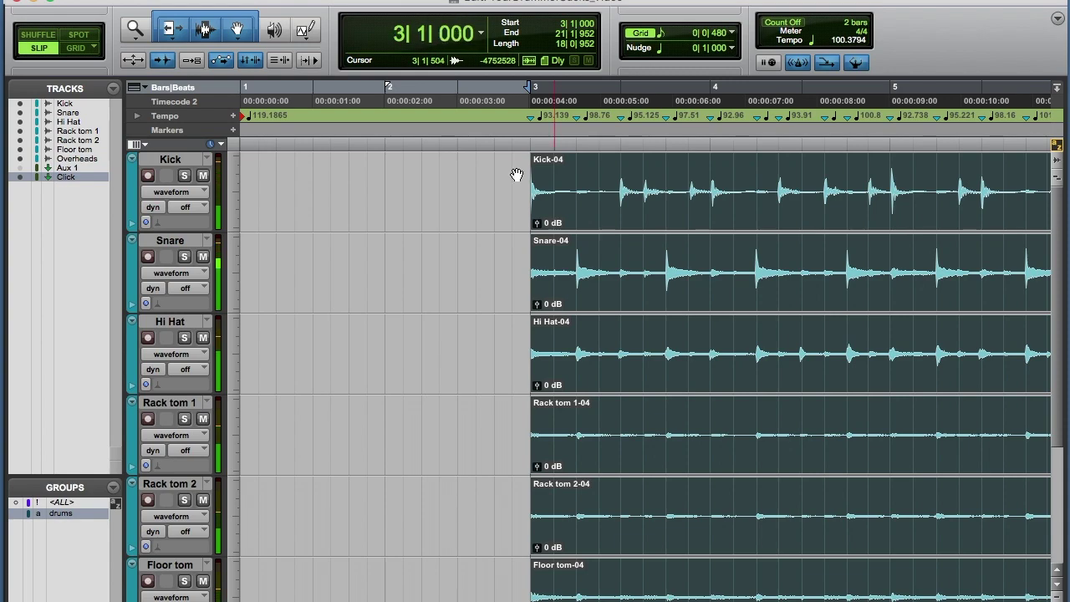
Step: Switch the edit mode to Grid and play the selected drum clips again from 3|1|000
click(77, 48)
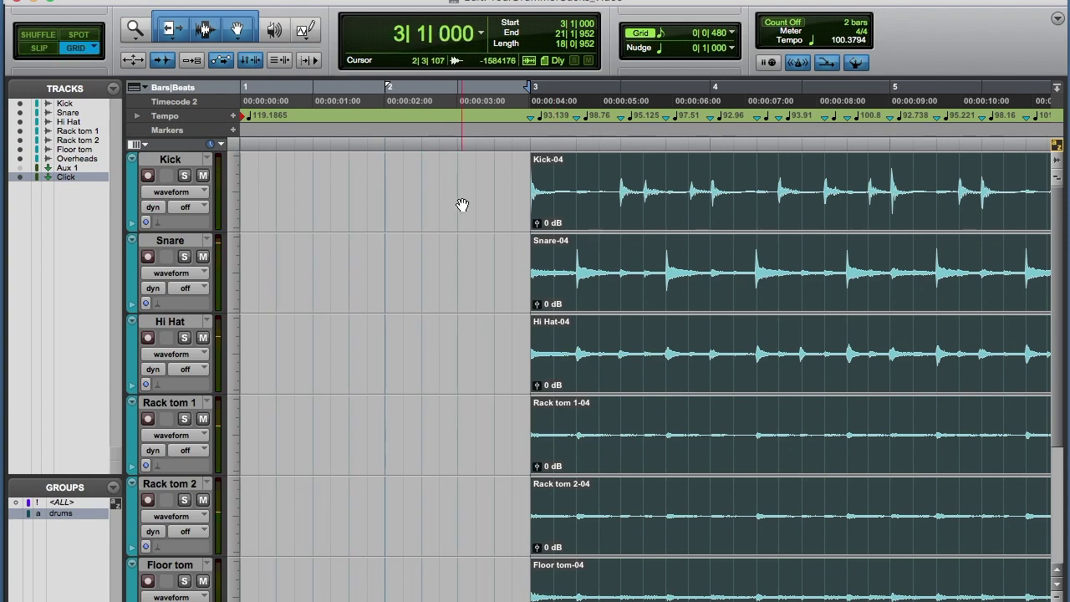
click(557, 208)
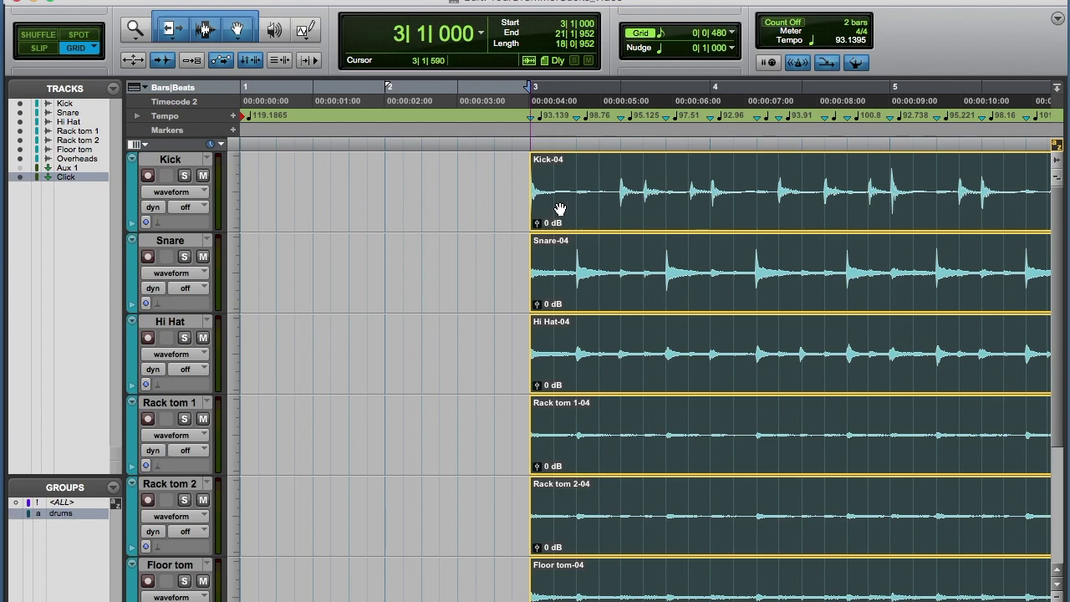
key(space)
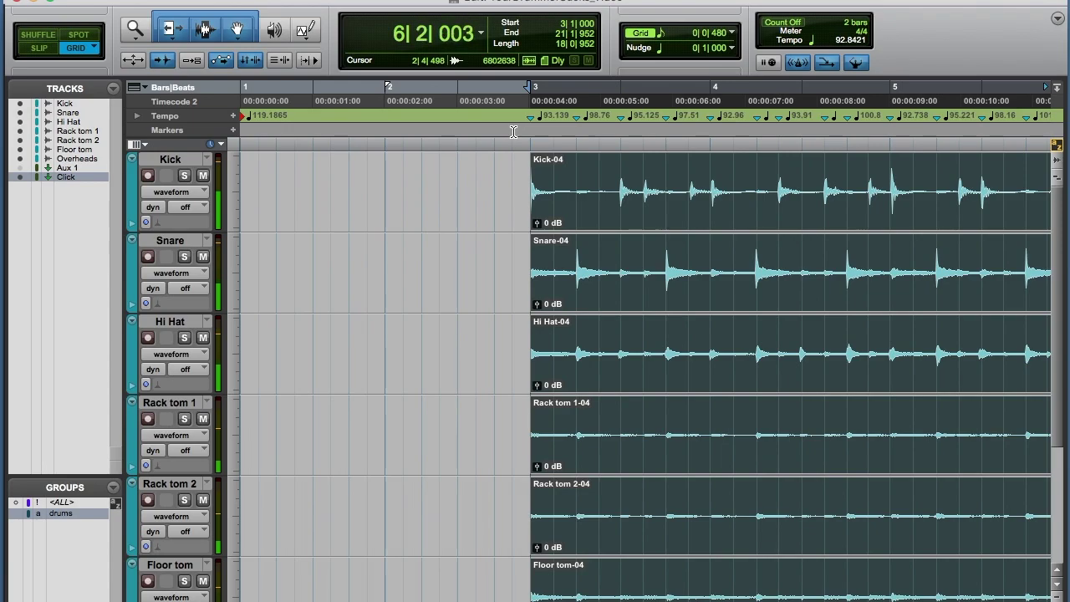
key(space)
Step: Place the edit cursor at 2|1|000 and play the count-in bar leading into the drums
click(385, 87)
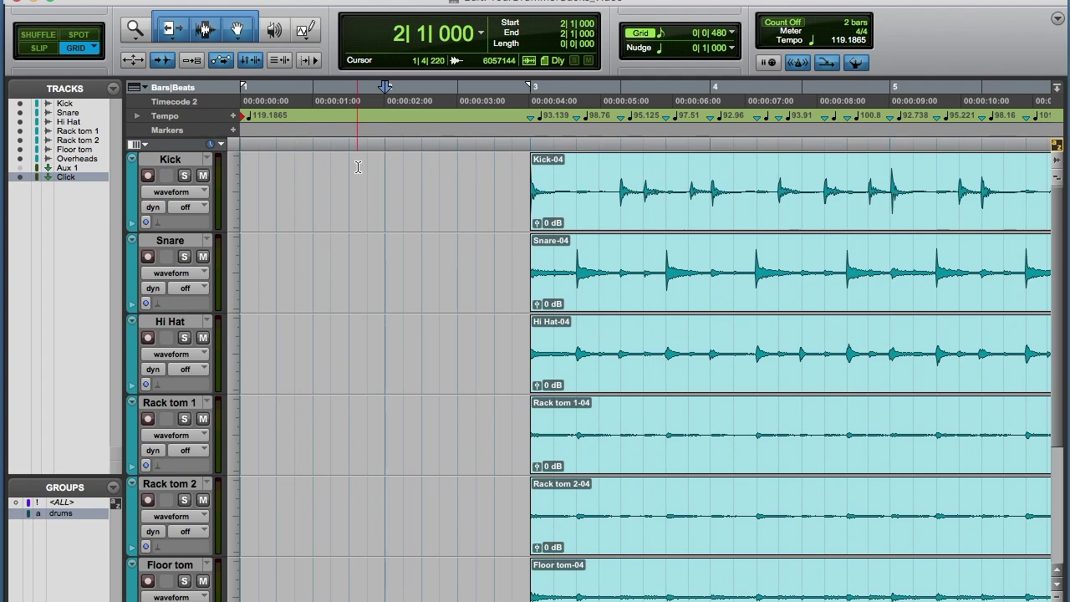
key(space)
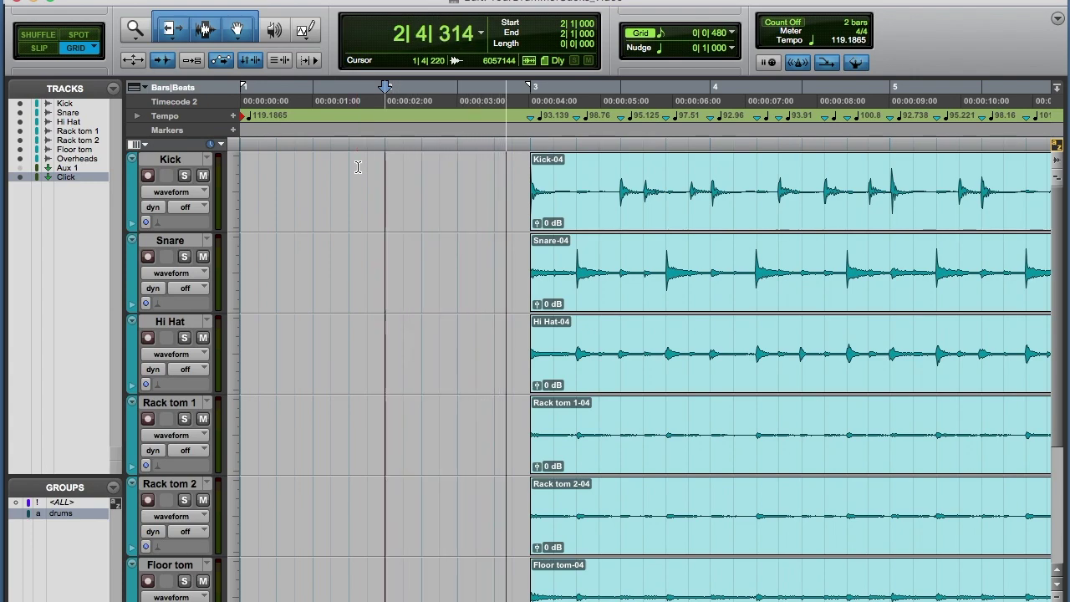
key(space)
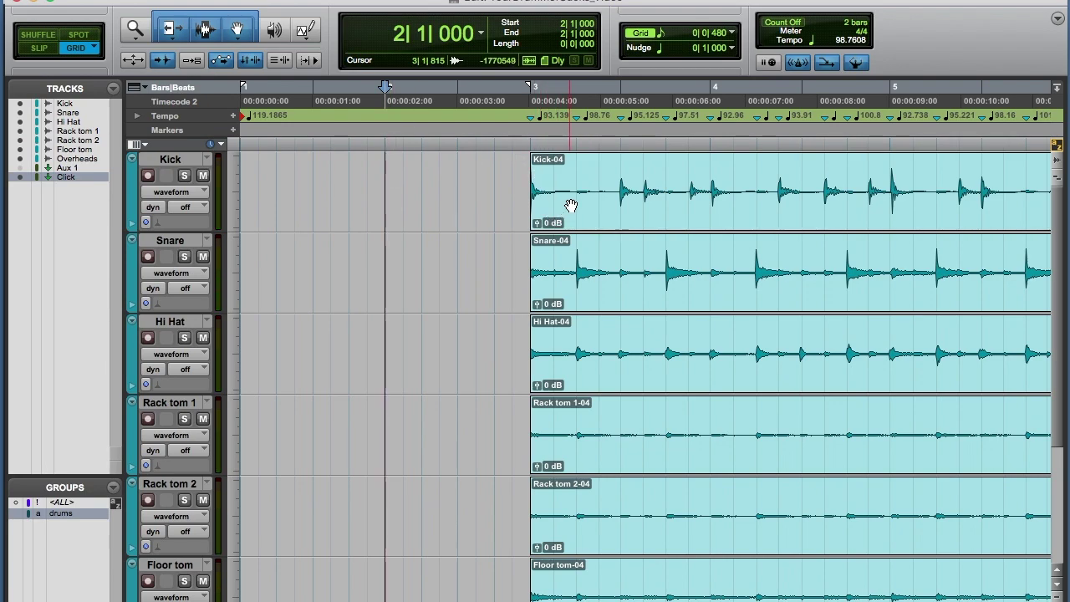
Step: Set the tempo at 1|1|000 to 95 BPM, snapped to the bar with quarter-note resolution
drag(313, 107, 226, 113)
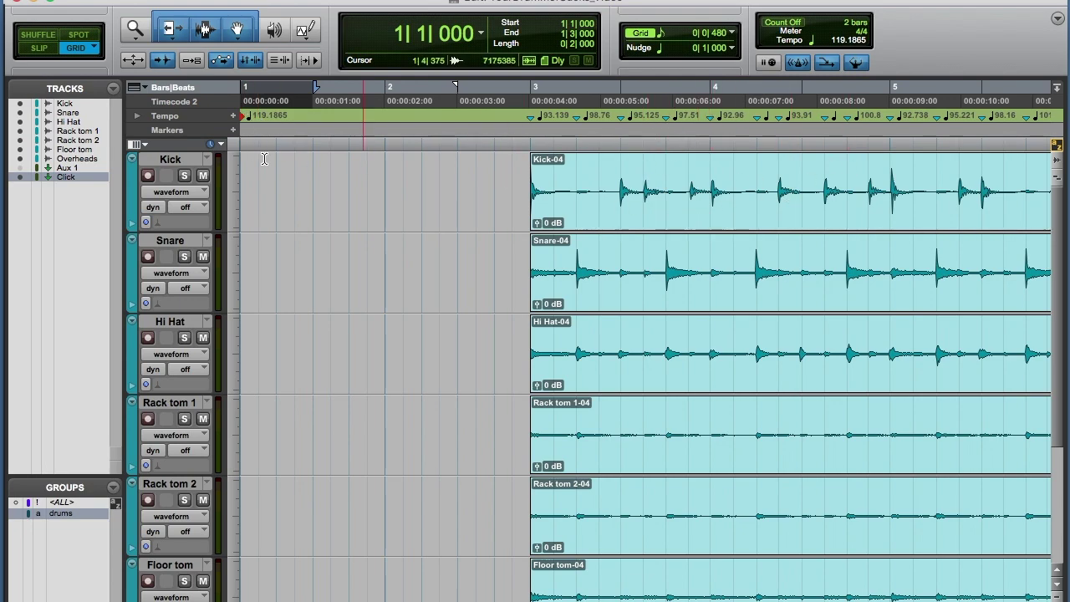
click(235, 121)
drag(533, 163, 336, 163)
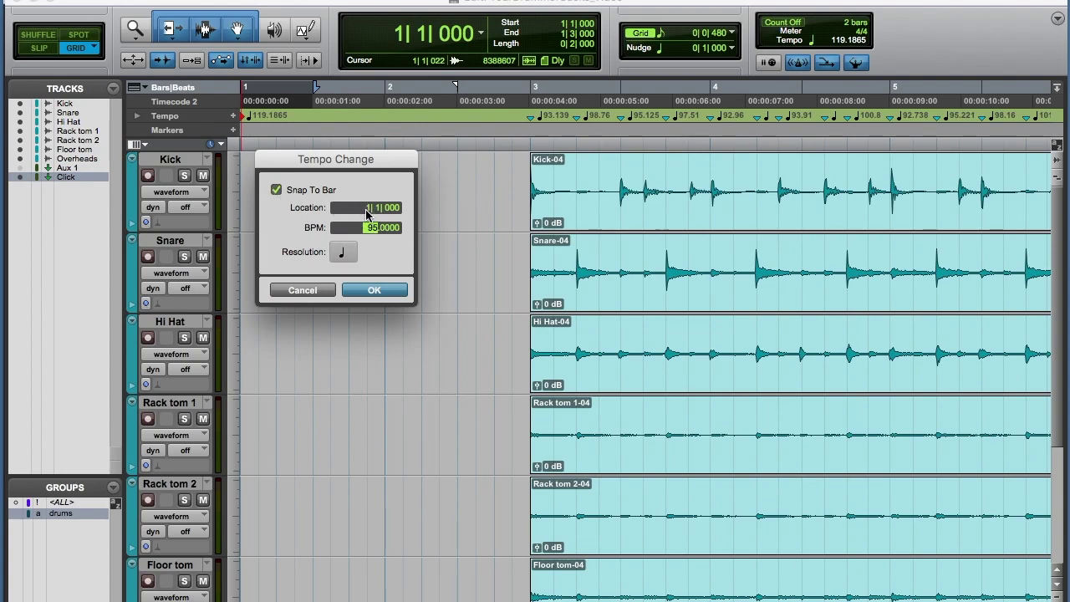
click(373, 290)
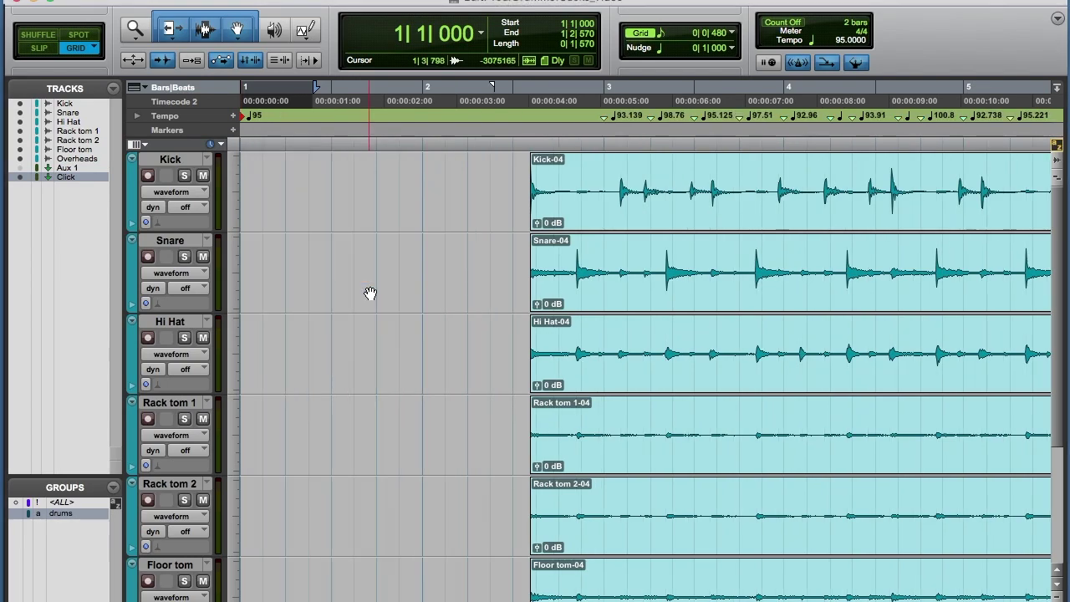
Step: Move the grouped drum clips together so they start at 3|1|000
click(591, 211)
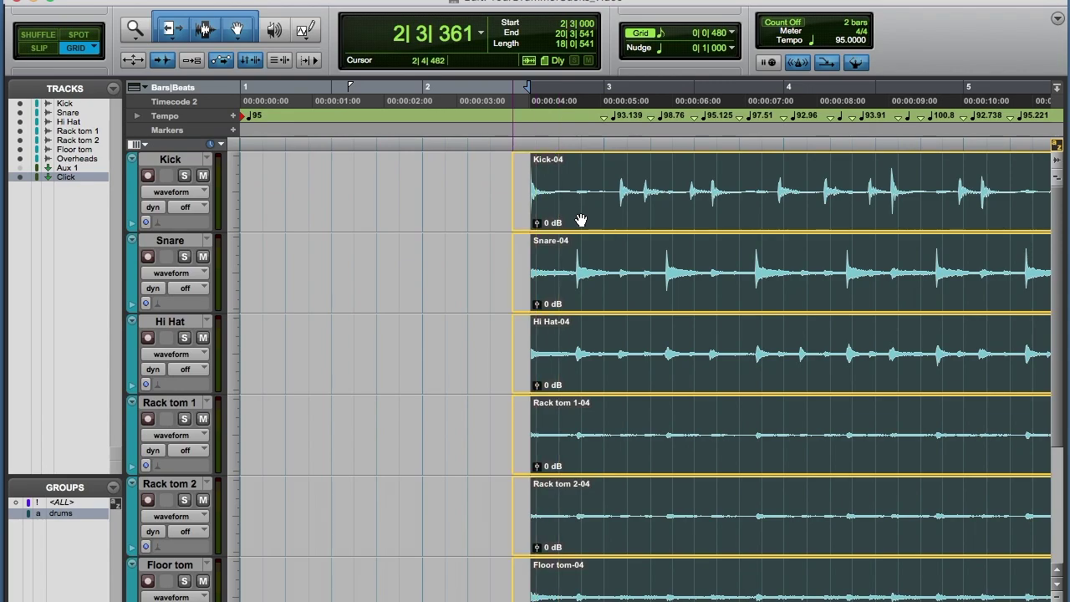
drag(583, 219, 564, 219)
drag(445, 126, 243, 125)
drag(573, 219, 666, 209)
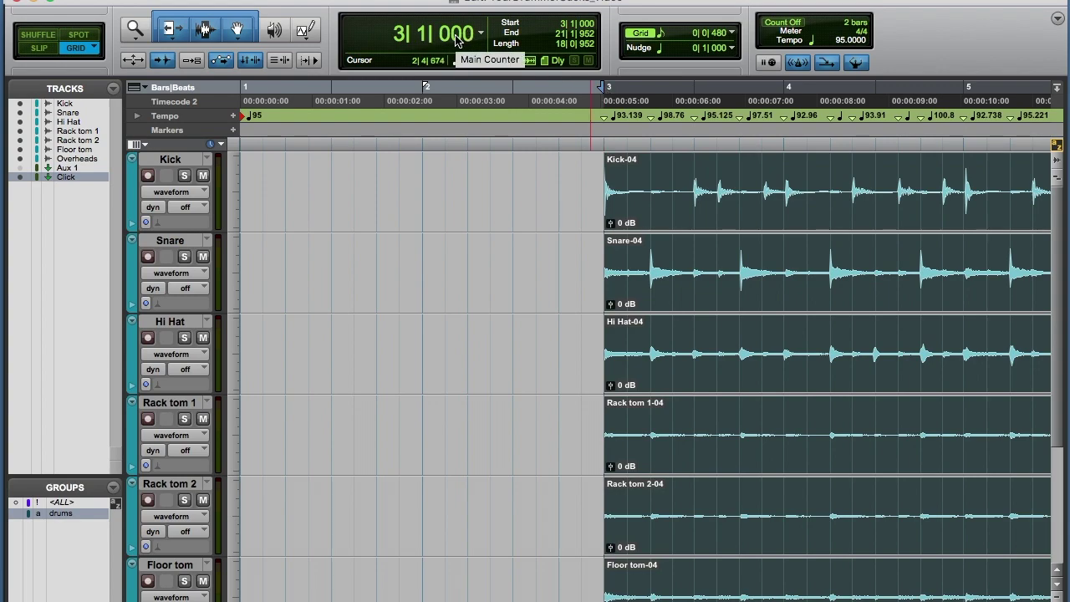
Step: Play the session from 1|1|000 to check the count-in and click against the drums
key(Return)
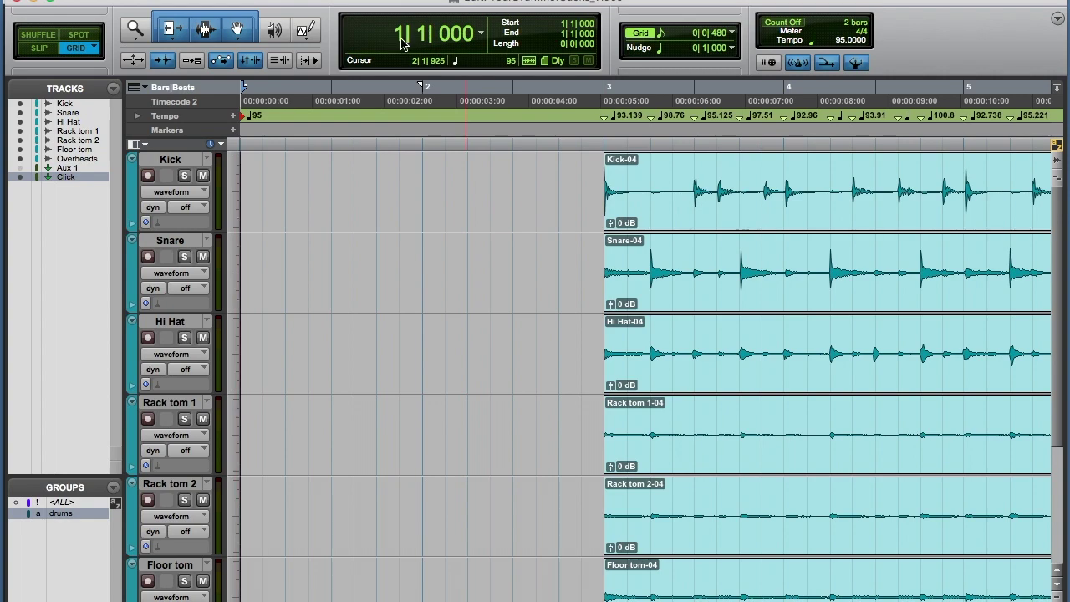
key(space)
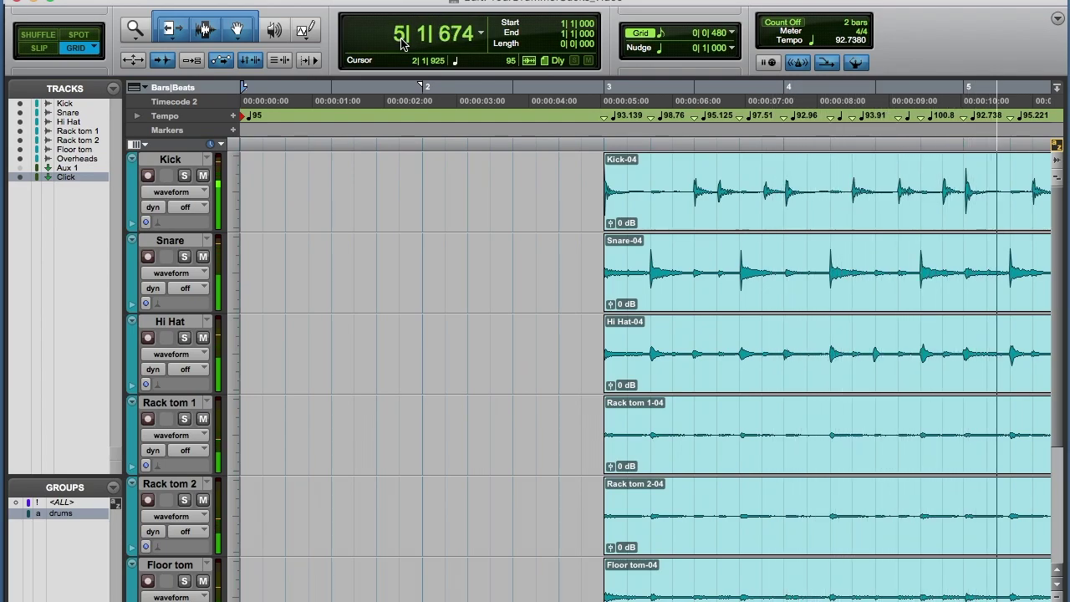
key(space)
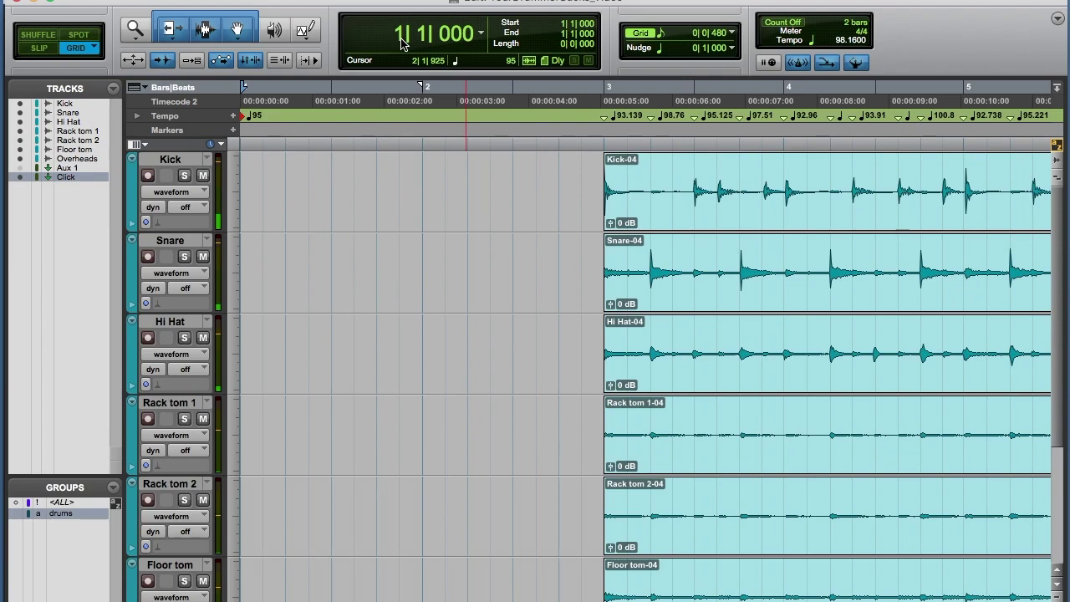
key(super+bracketleft)
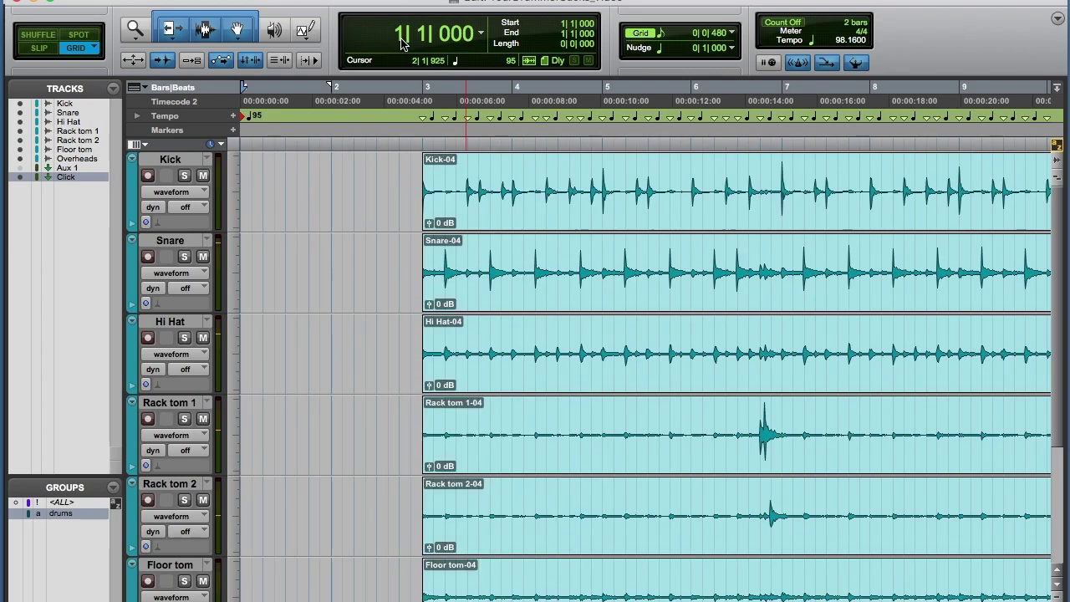